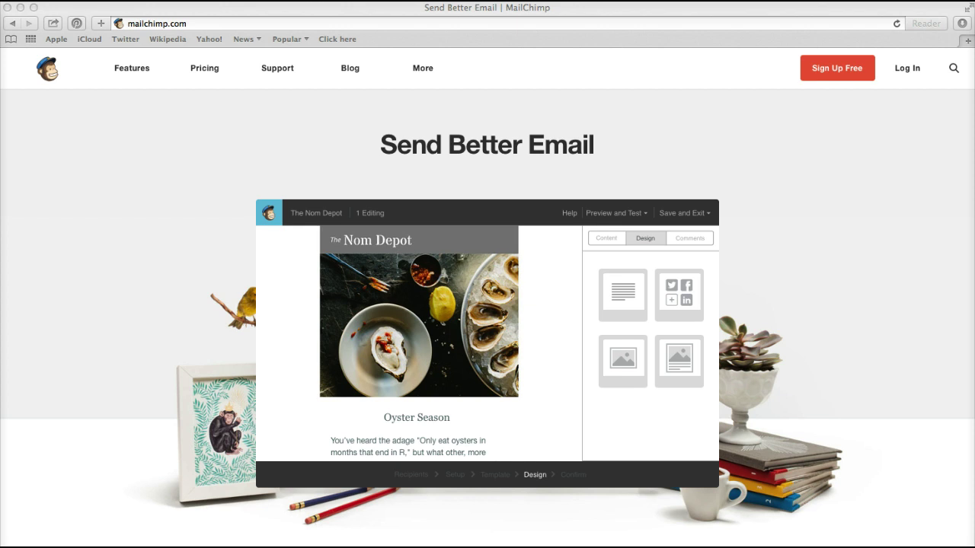
# Step: Review the pricing plans, highlighting the Entrepreneur plan and its free-subscribers note, then return home
pyautogui.click(202, 70)
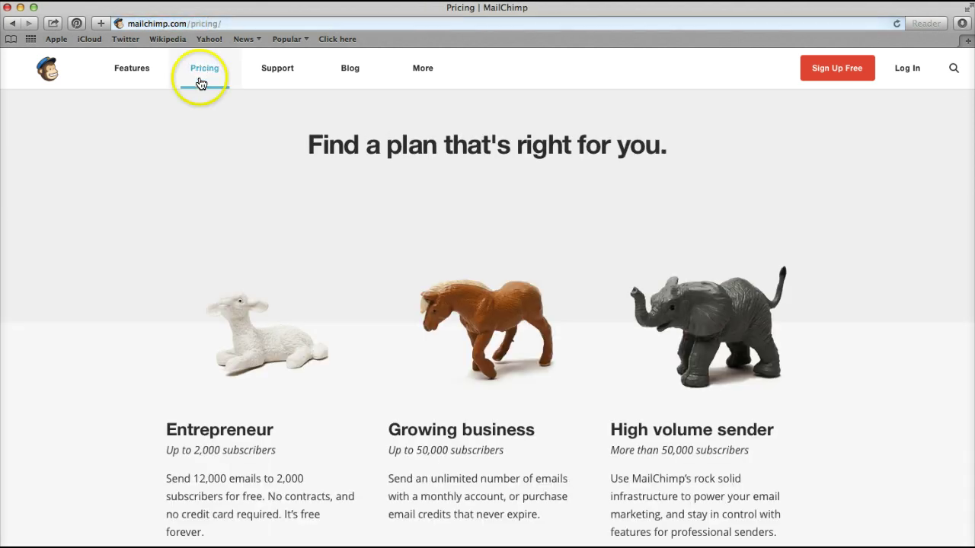
pyautogui.scroll(-2, 213, 381)
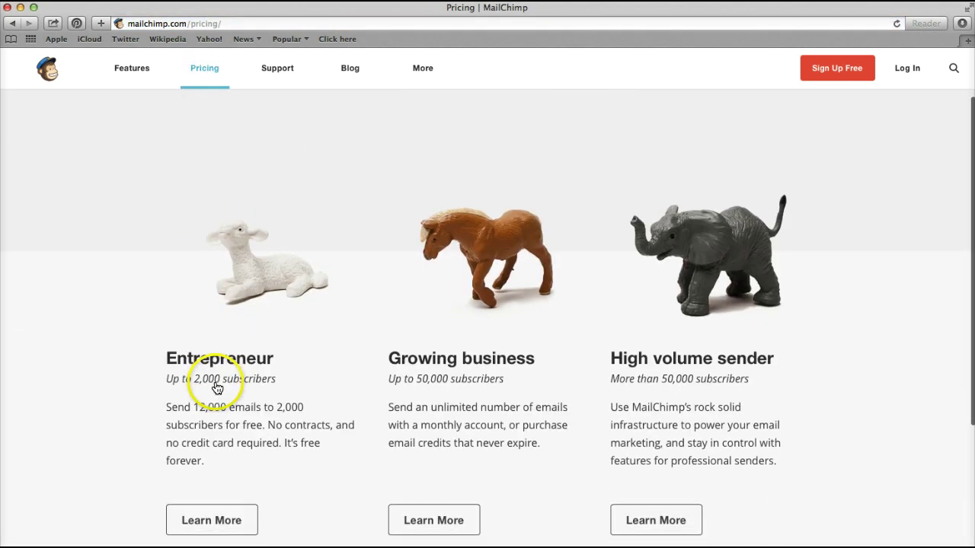
pyautogui.moveTo(263, 366); pyautogui.dragTo(160, 356)
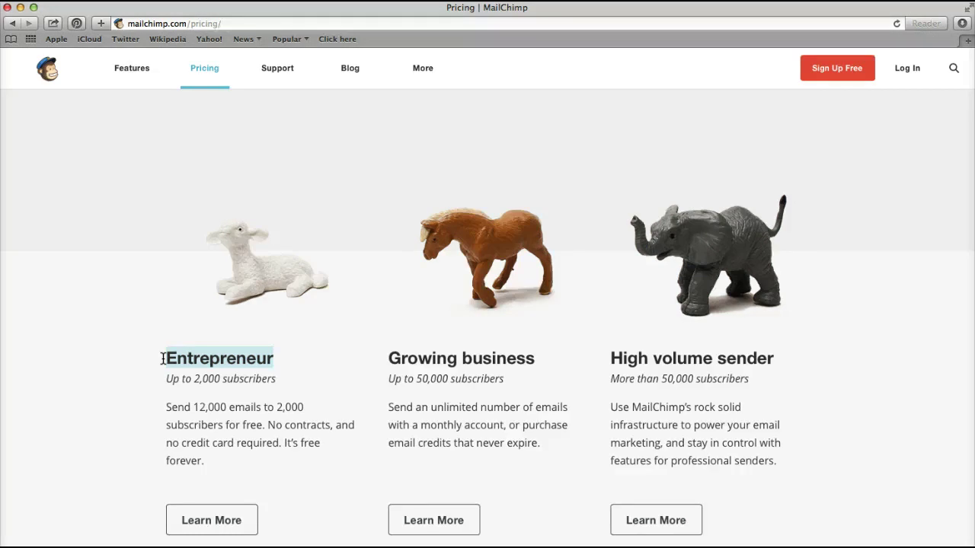
pyautogui.moveTo(265, 425); pyautogui.dragTo(166, 421)
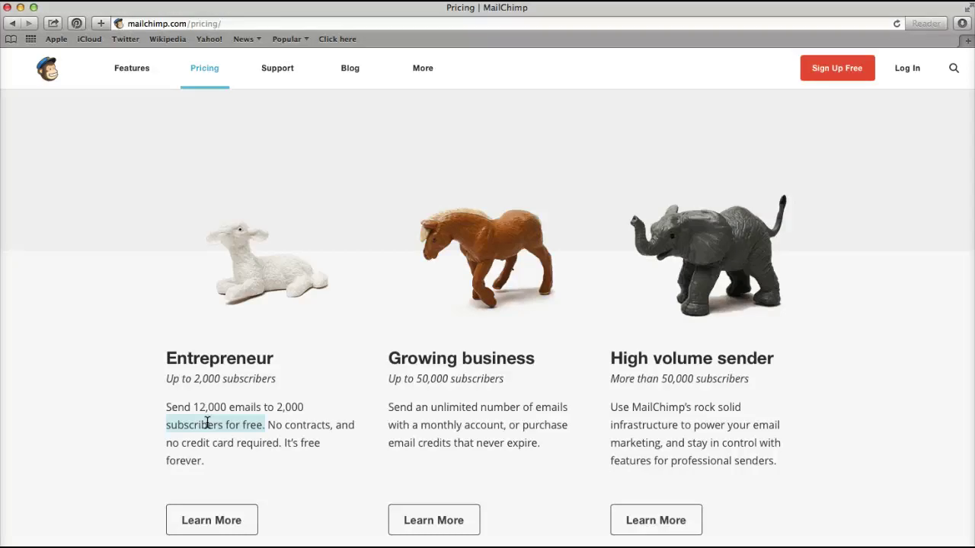
pyautogui.click(314, 417)
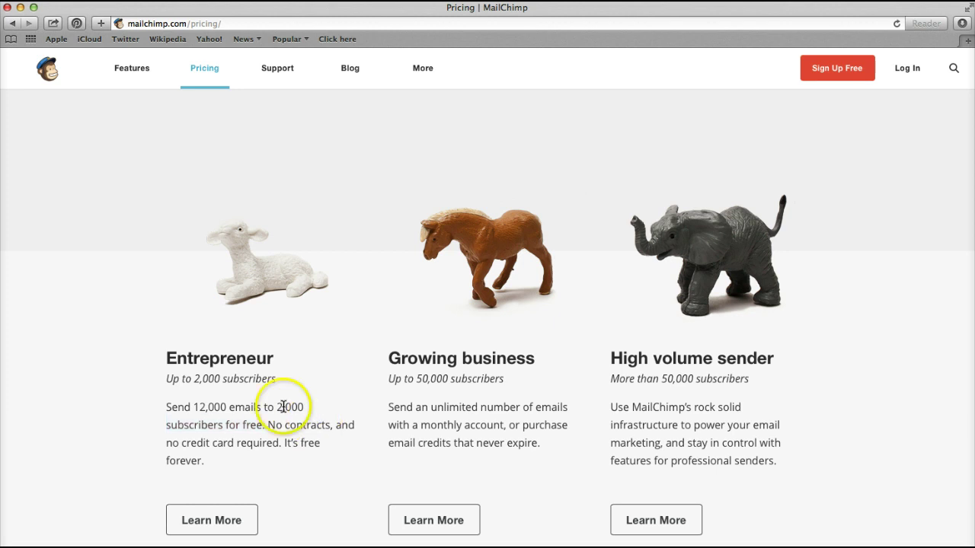
pyautogui.click(47, 75)
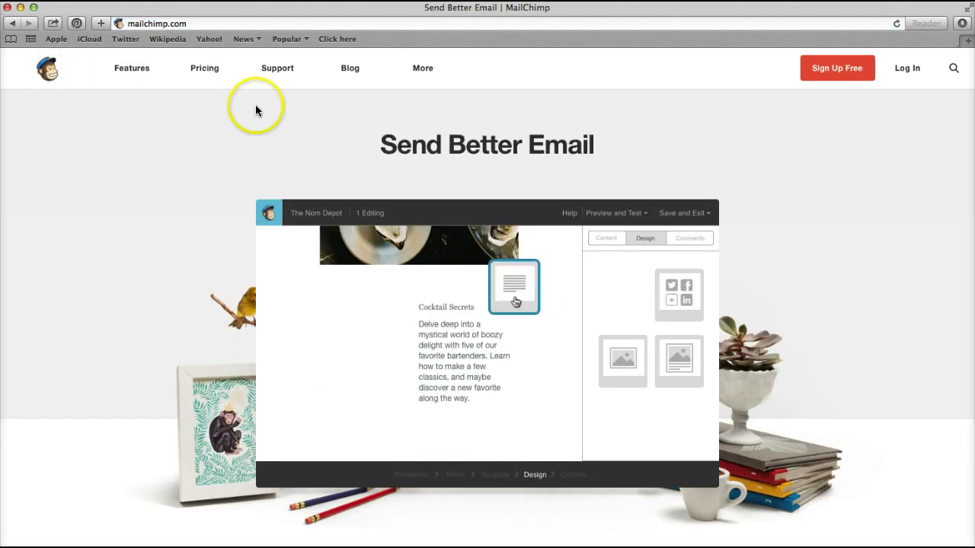
# Step: Sign up for a free account with your e-mail, a username and password, saving the password
pyautogui.click(845, 76)
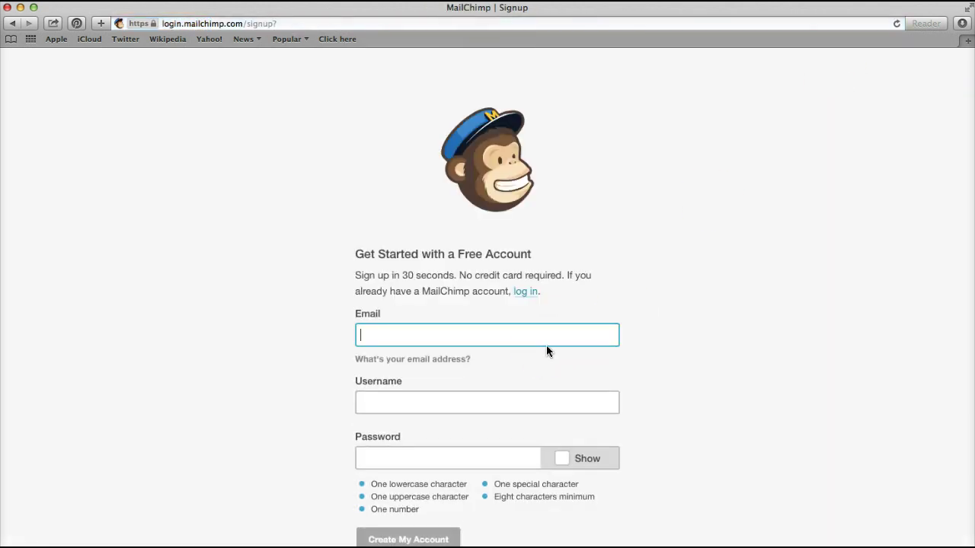
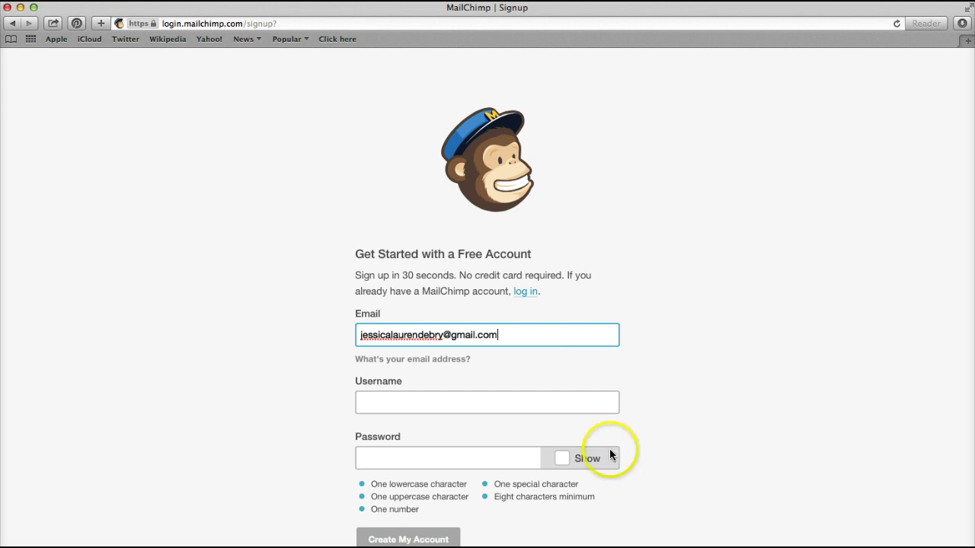
pyautogui.click(580, 404)
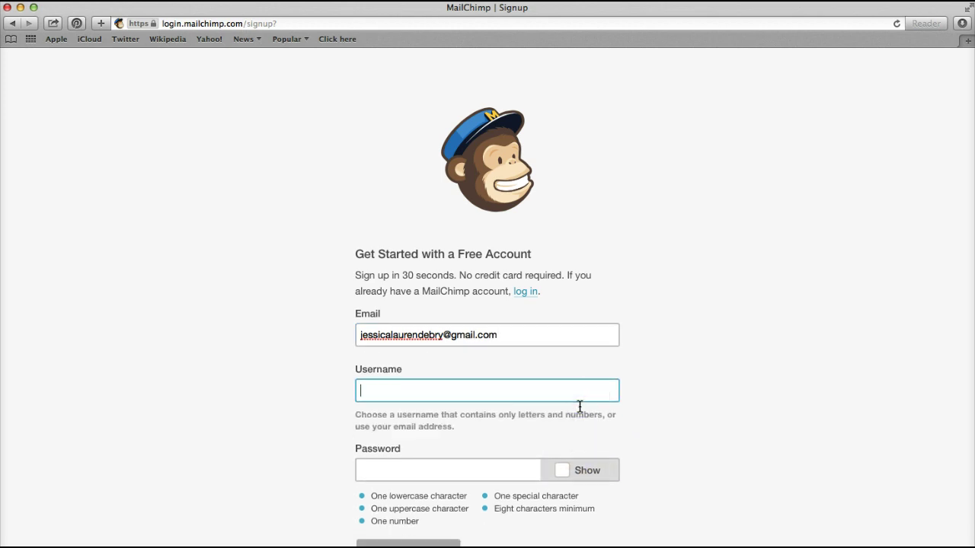
pyautogui.click(580, 410)
pyautogui.press('Tab')
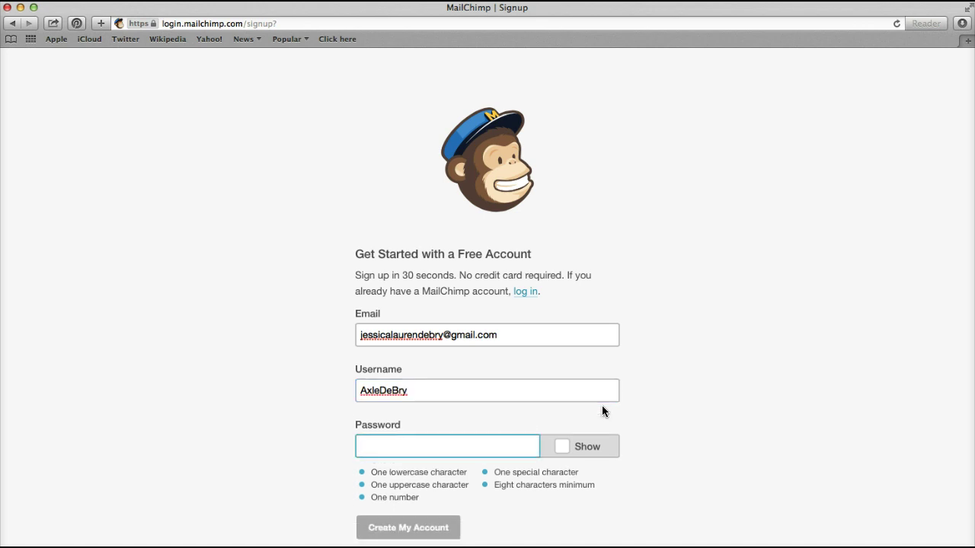
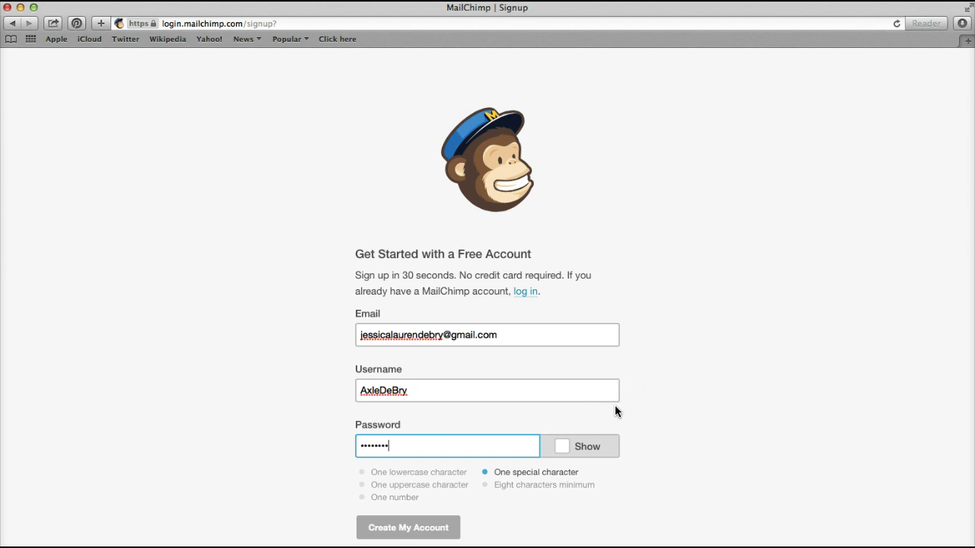
pyautogui.scroll(-4, 615, 411)
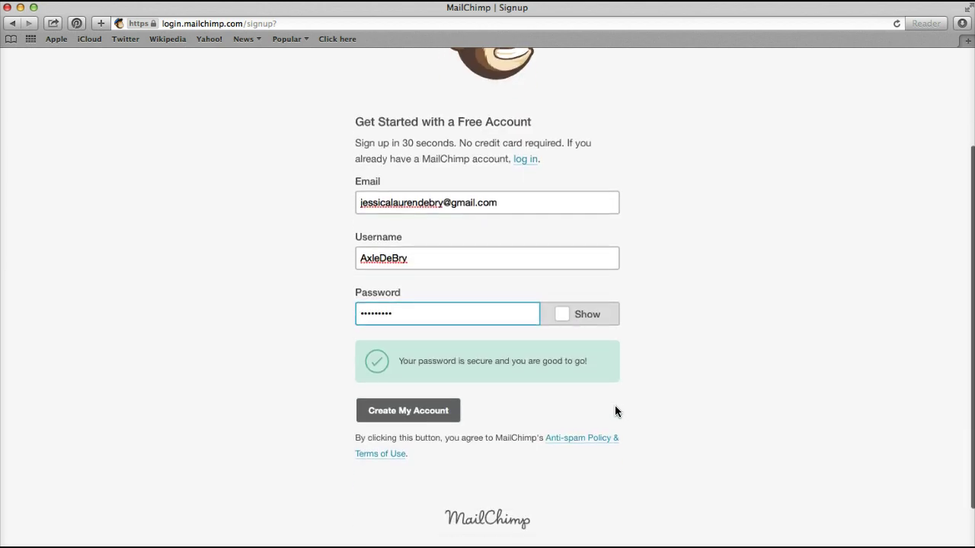
pyautogui.click(434, 411)
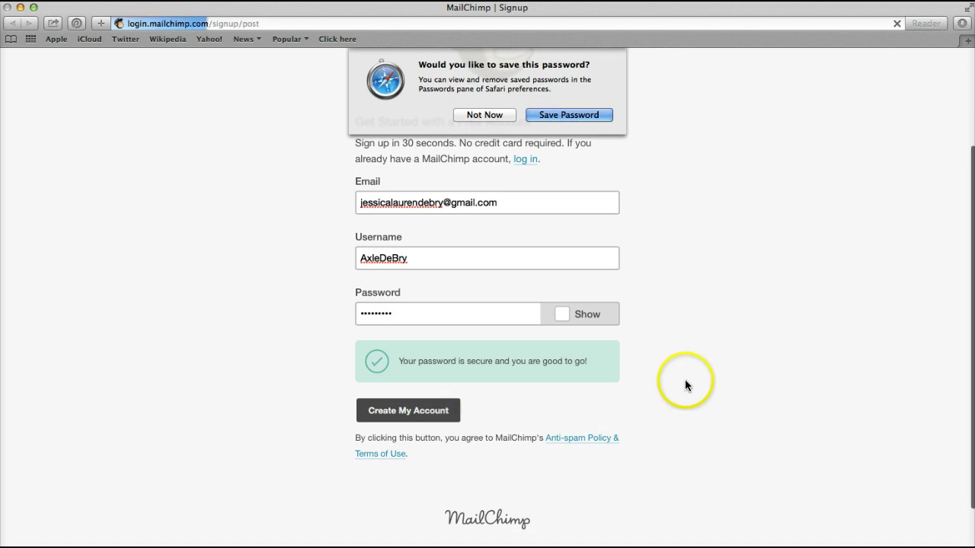
pyautogui.click(558, 113)
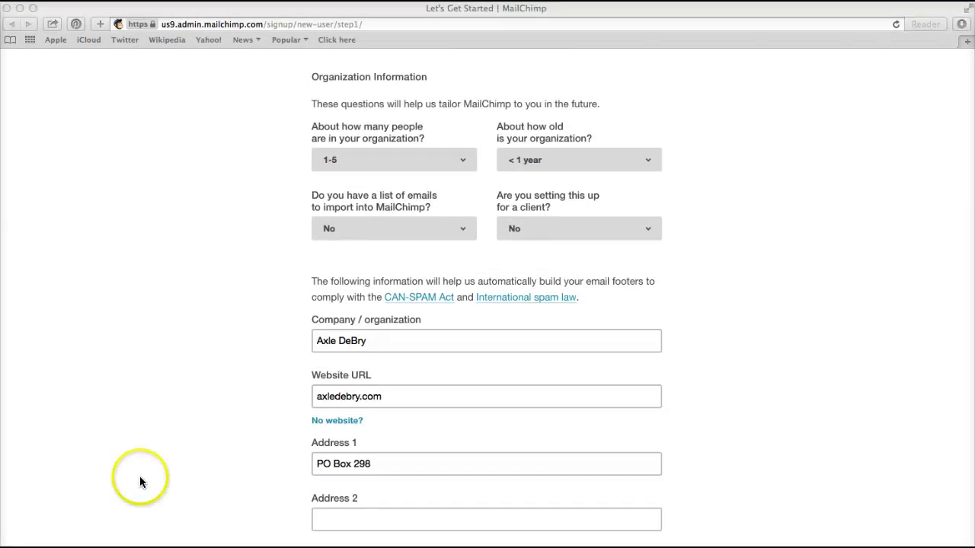
# Step: Save the filled-in organization information form to reach the Dashboard
pyautogui.scroll(-5, 140, 483)
pyautogui.scroll(-4, 139, 482)
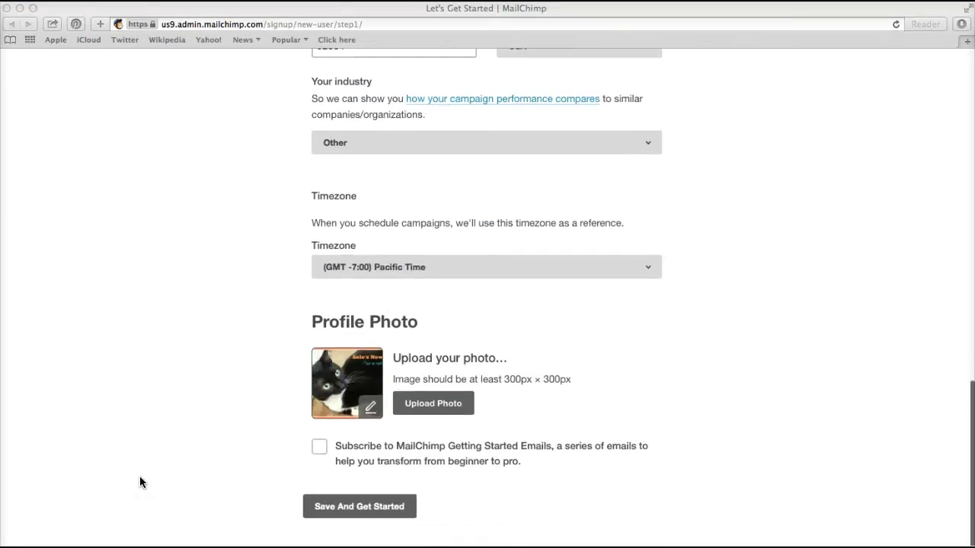
pyautogui.click(353, 522)
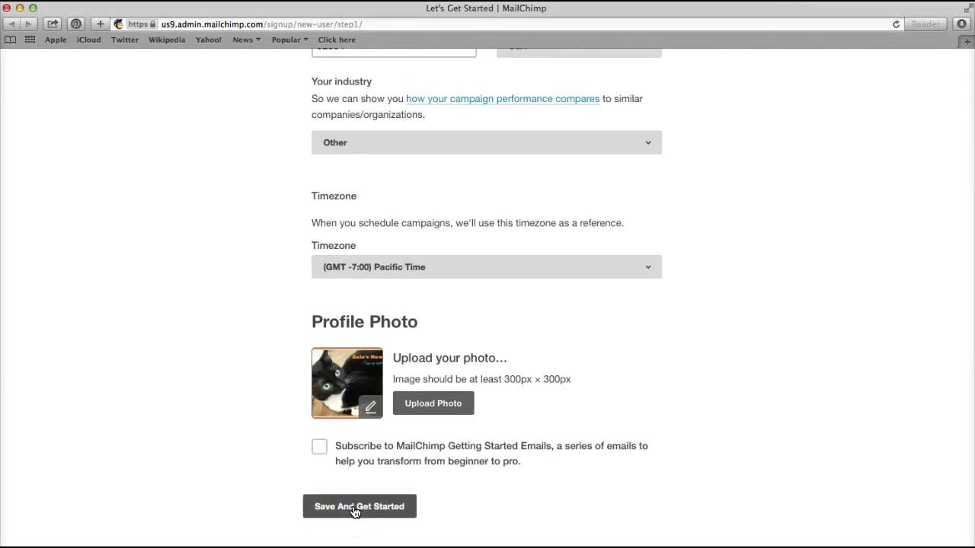
pyautogui.click(354, 508)
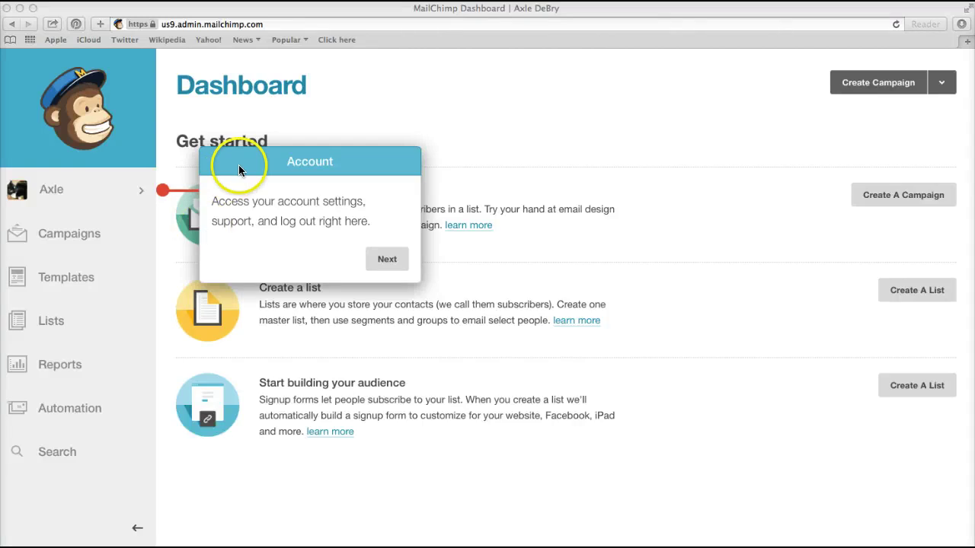
# Step: Skip past the account tour tips and go to the Lists page
pyautogui.click(386, 259)
pyautogui.click(377, 505)
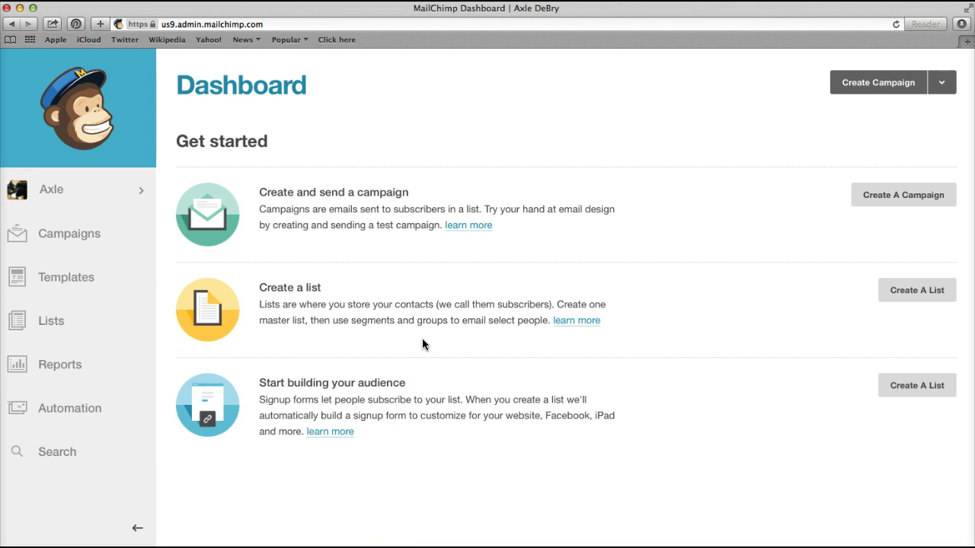
pyautogui.click(62, 330)
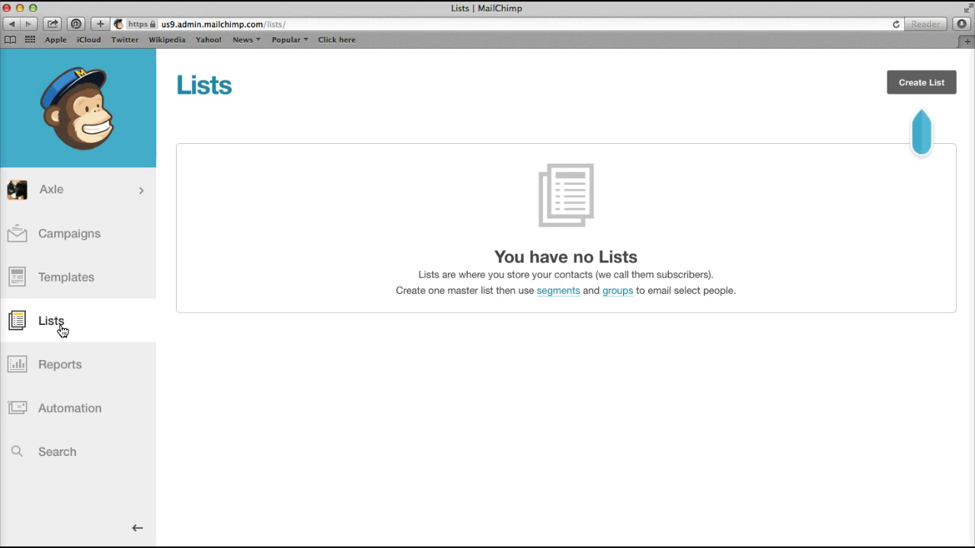
# Step: Create a list named 'Axle's Newsletter' with the default sender e-mail and sender name
pyautogui.click(471, 183)
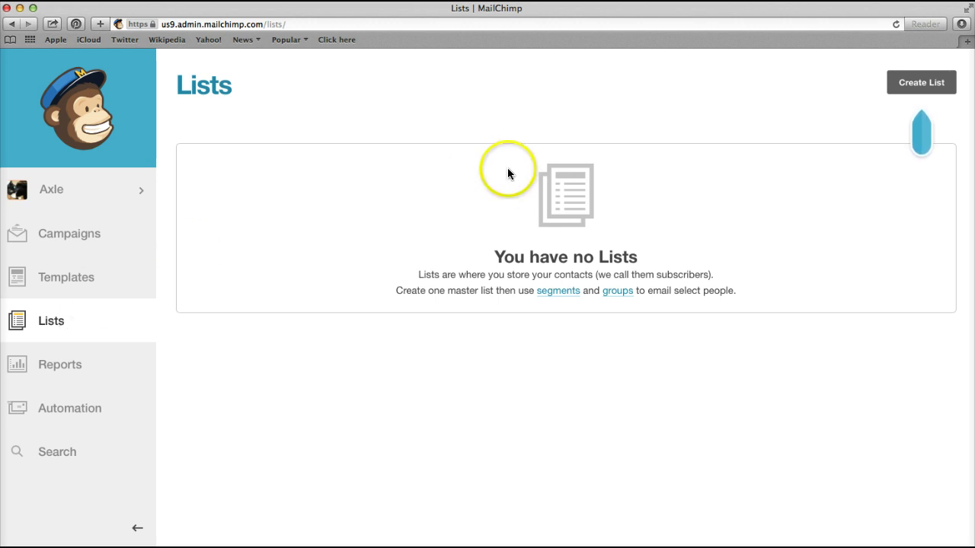
pyautogui.click(905, 90)
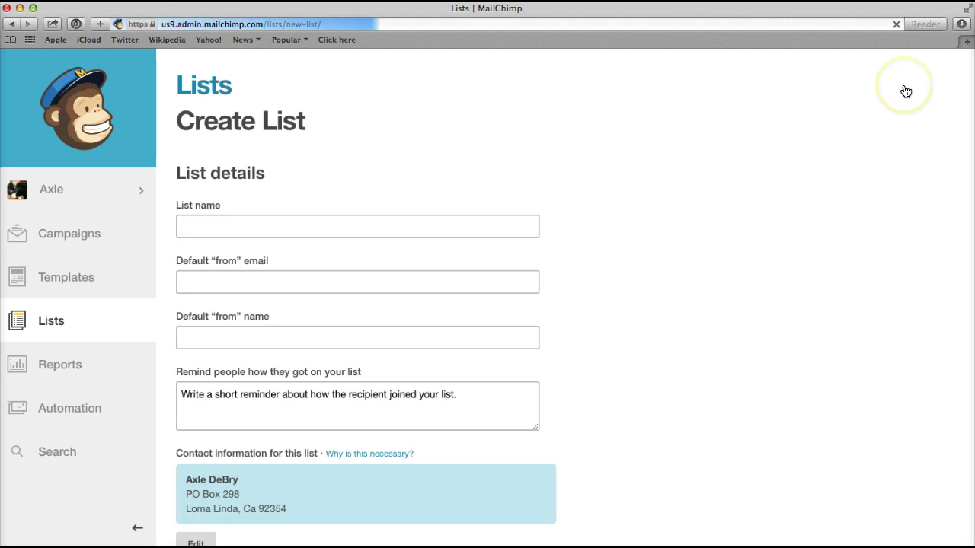
pyautogui.click(278, 225)
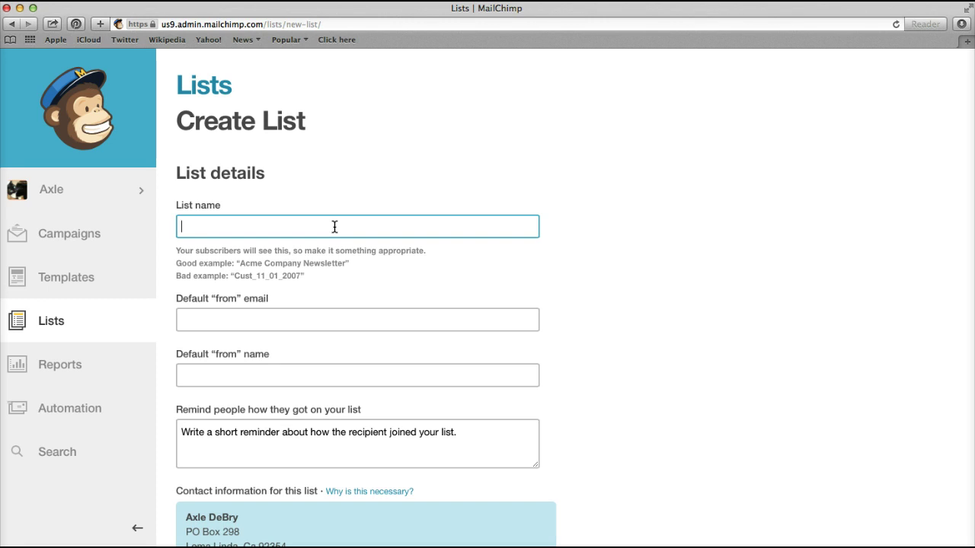
pyautogui.write("Axle's Newsletter")
pyautogui.click(303, 299)
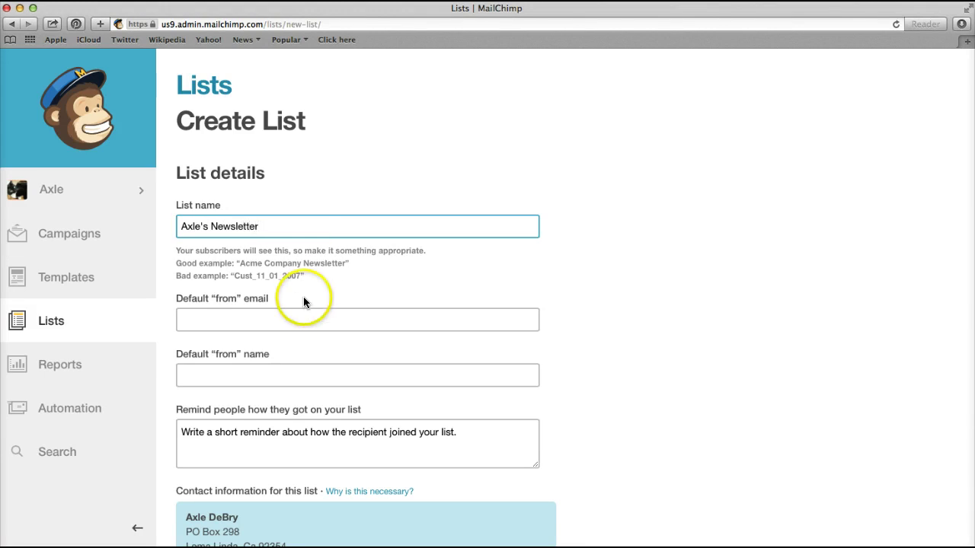
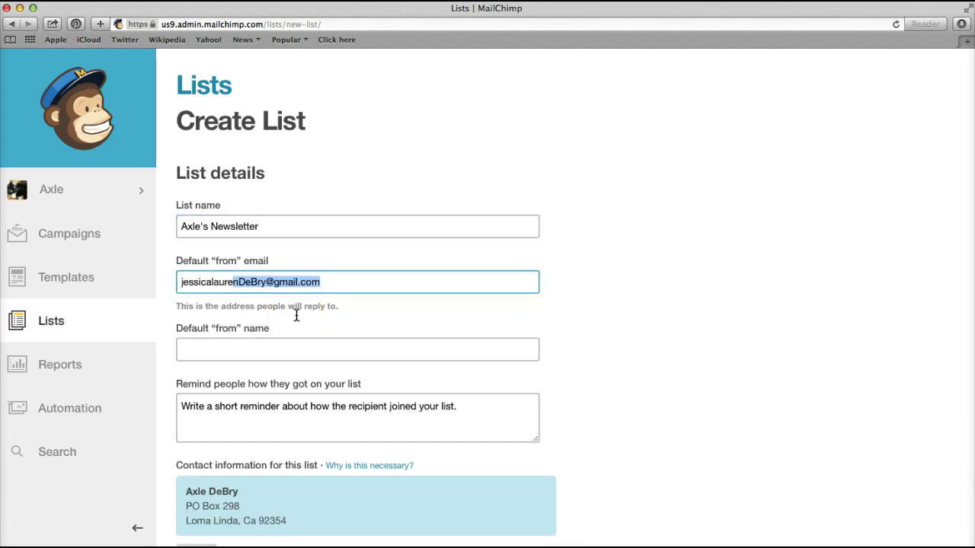
pyautogui.click(280, 352)
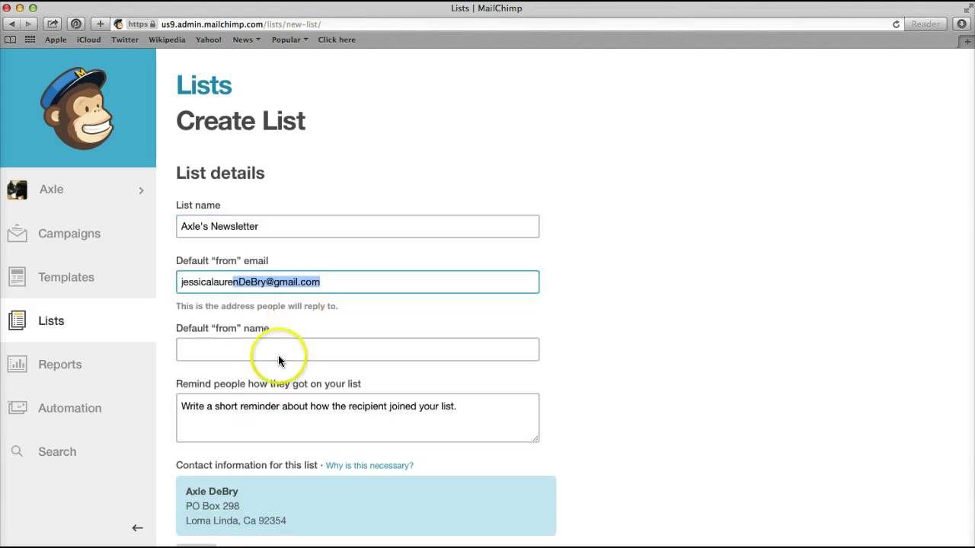
pyautogui.write('Axle DeBry')
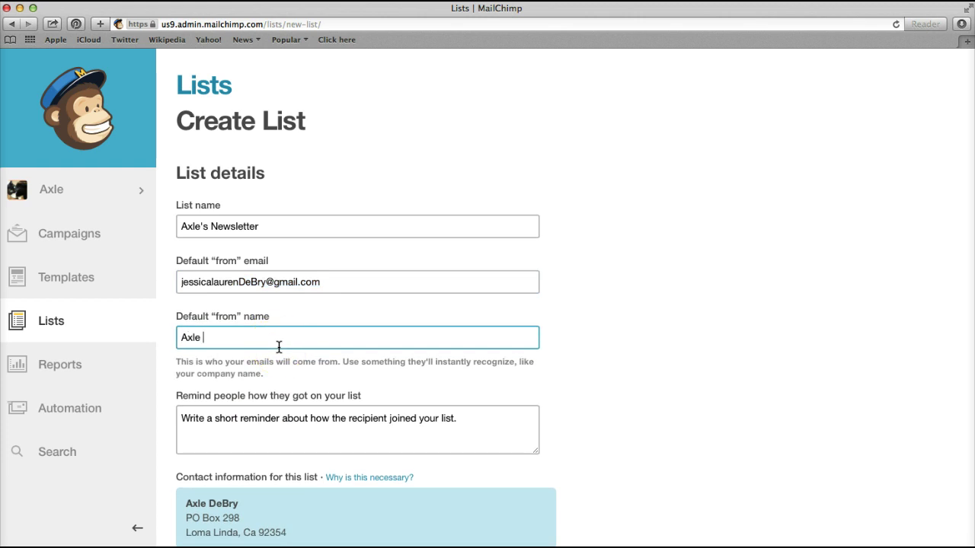
pyautogui.click(462, 417)
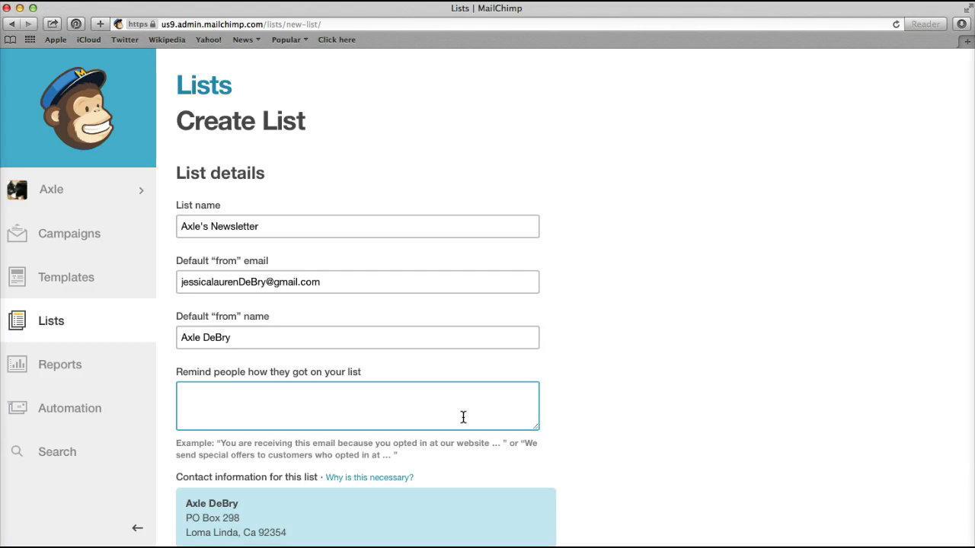
# Step: Enter the reminder 'You are receiving this email because you opted in at AxleDeBry.com'
pyautogui.write('You are receiving')
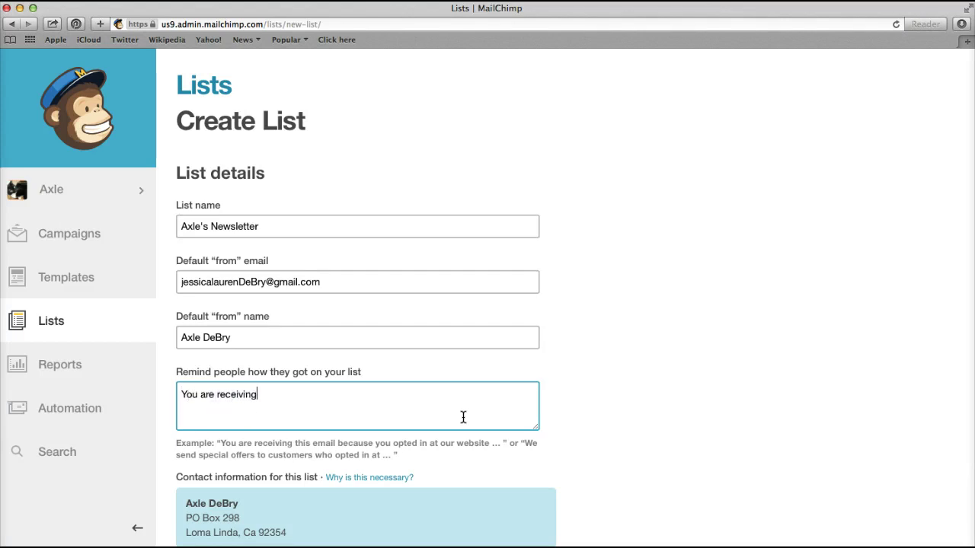
pyautogui.write(' this email because you')
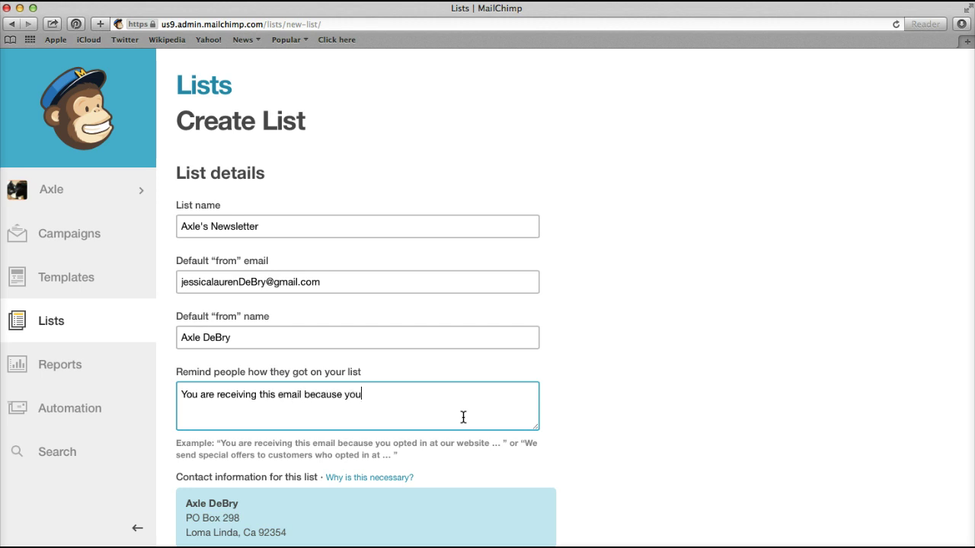
pyautogui.write(' opted in at AxleDe')
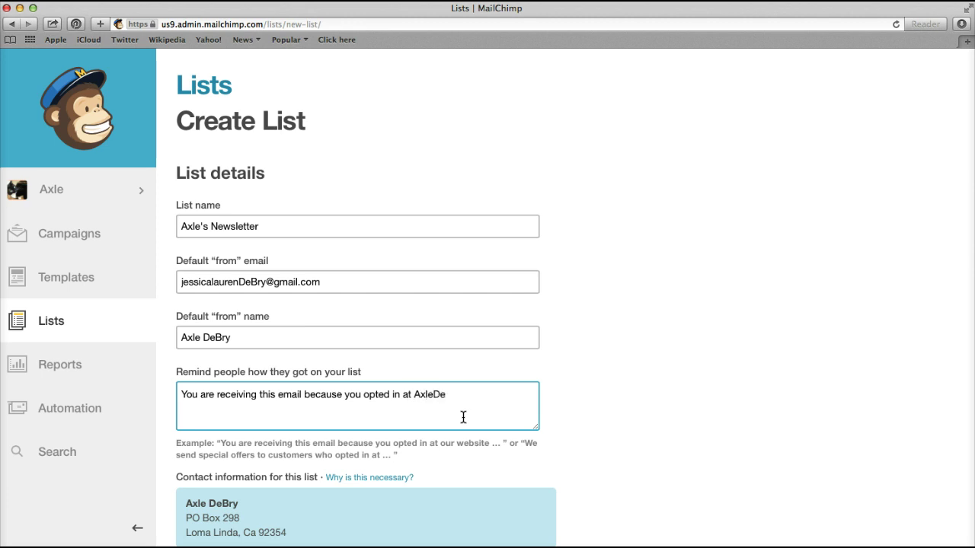
pyautogui.write('Bry.com')
pyautogui.scroll(-3, 463, 417)
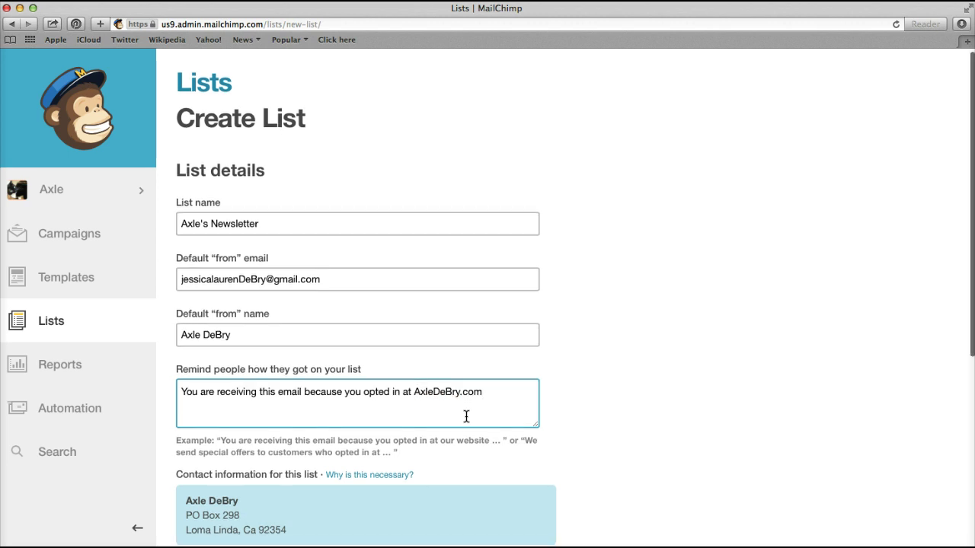
pyautogui.click(498, 328)
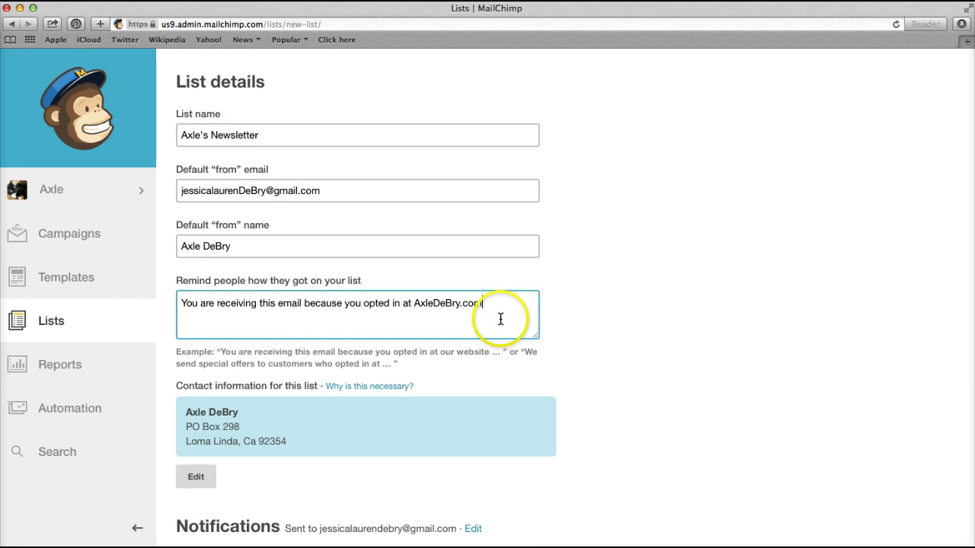
pyautogui.scroll(-6, 491, 337)
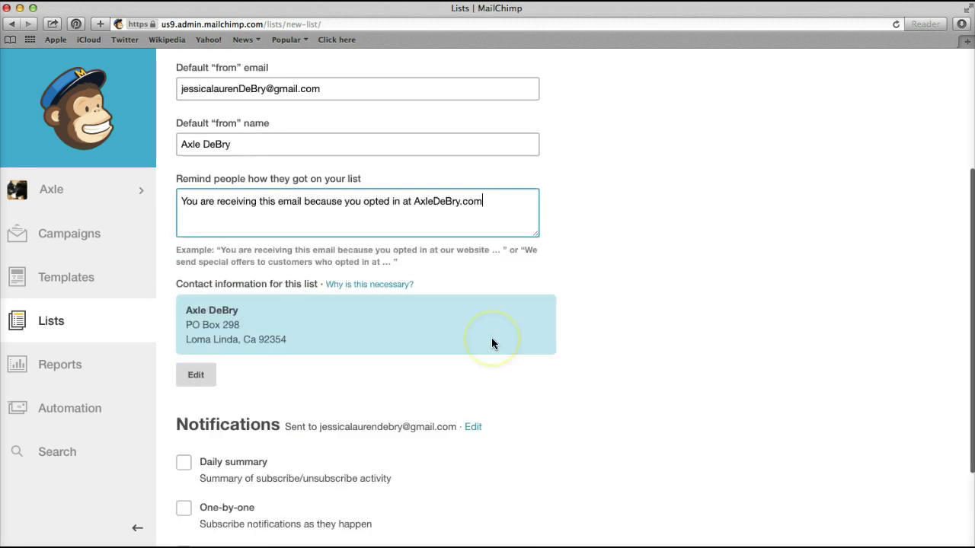
# Step: Save 'Axle's Newsletter' and start a general signup form from its Signup forms page
pyautogui.click(204, 505)
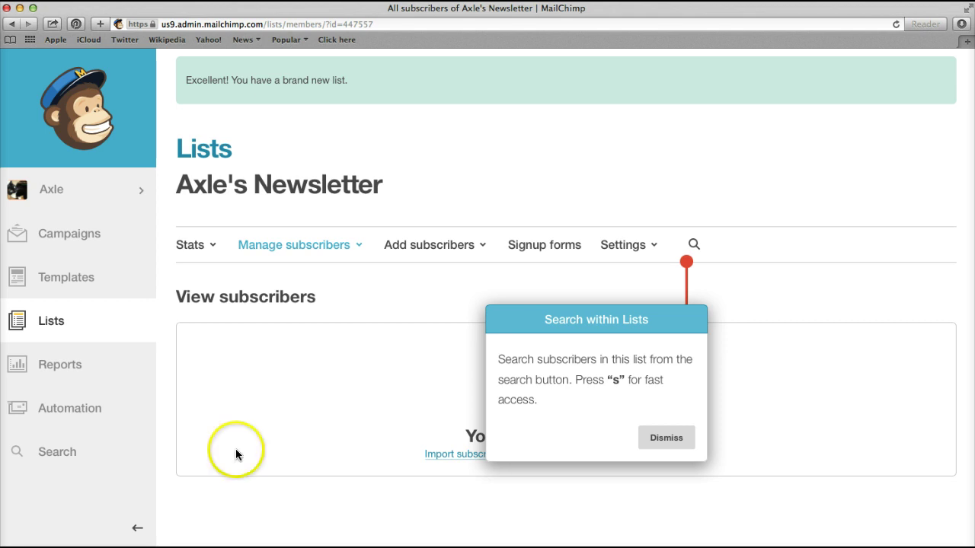
pyautogui.click(555, 245)
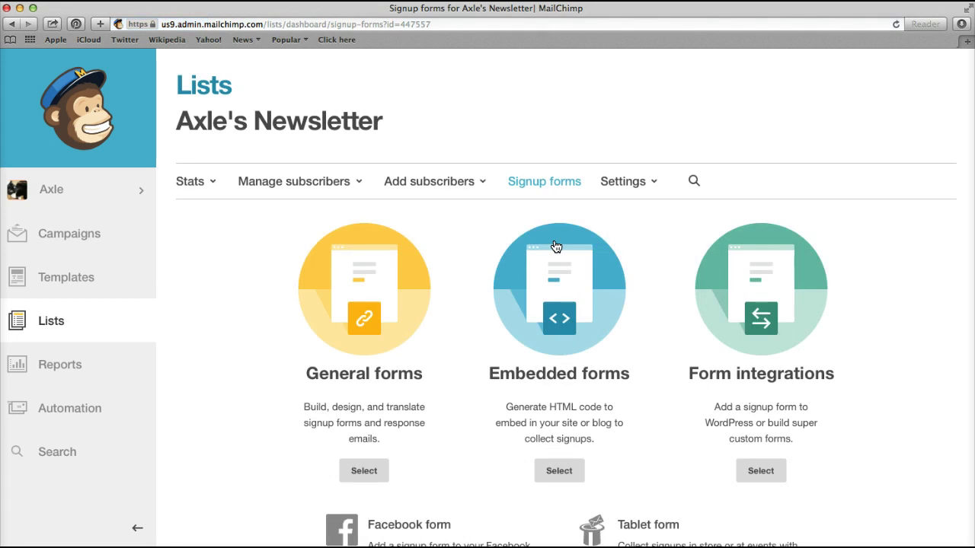
pyautogui.click(370, 470)
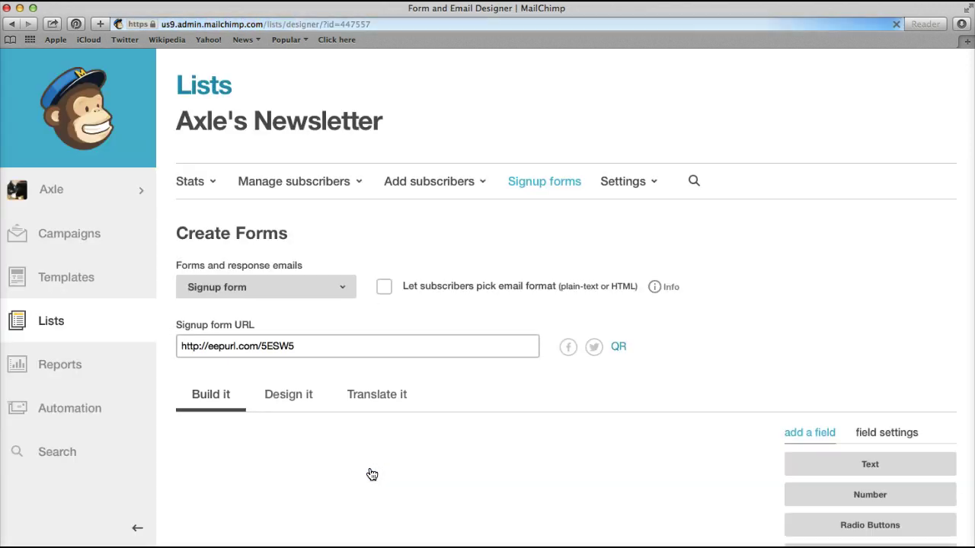
# Step: Replace the signup form title with the uploaded cat header image
pyautogui.scroll(-5, 387, 463)
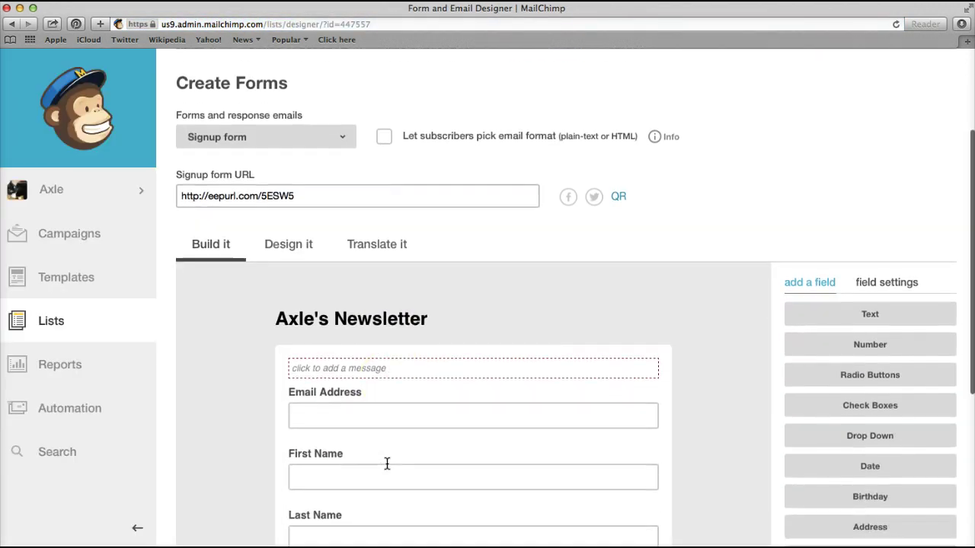
pyautogui.scroll(-2, 387, 463)
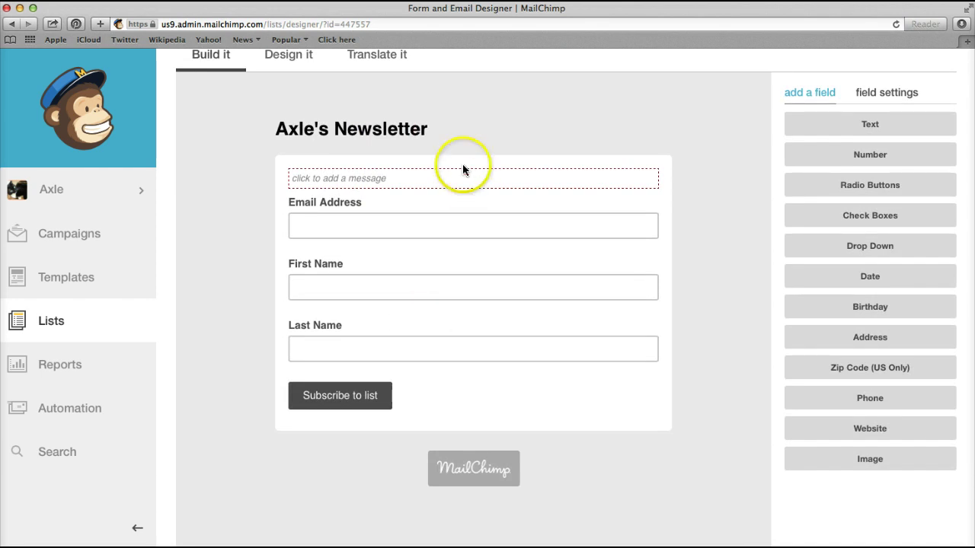
pyautogui.scroll(1, 462, 163)
pyautogui.moveTo(403, 128)
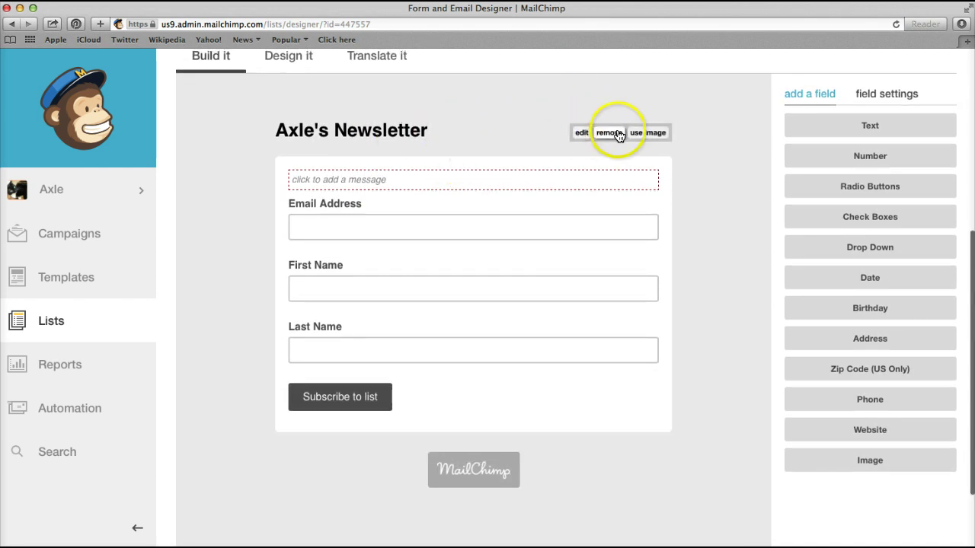
pyautogui.scroll(-1, 648, 135)
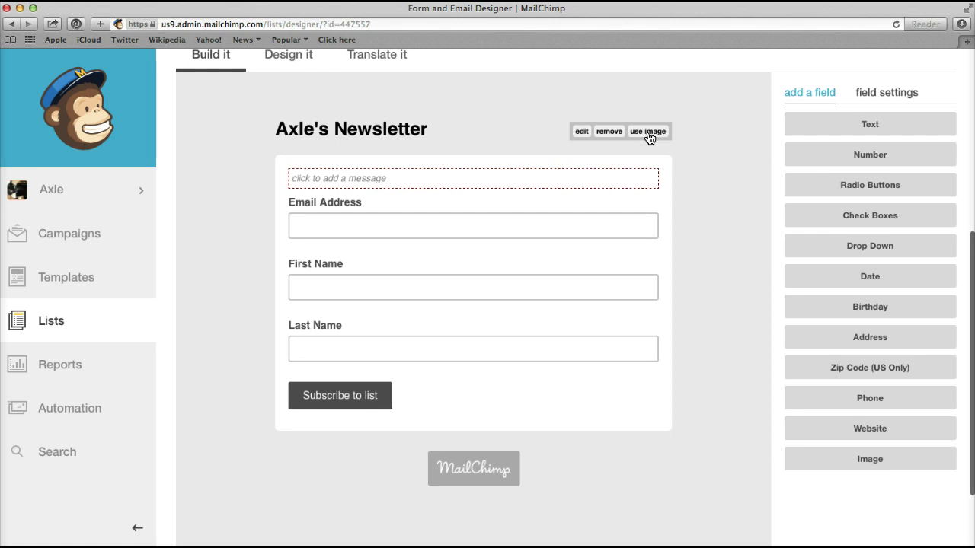
pyautogui.click(649, 131)
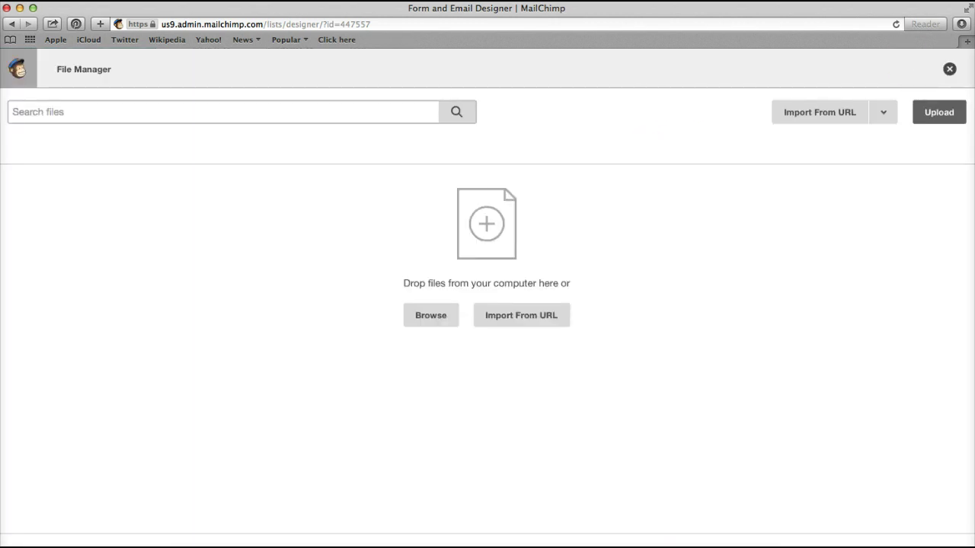
pyautogui.moveTo(900, 47); pyautogui.dragTo(495, 249)
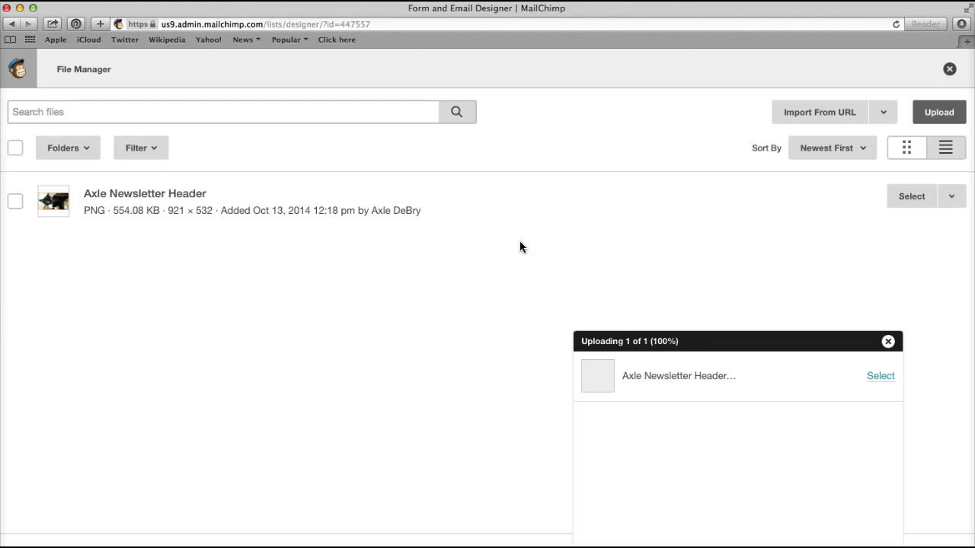
pyautogui.click(906, 196)
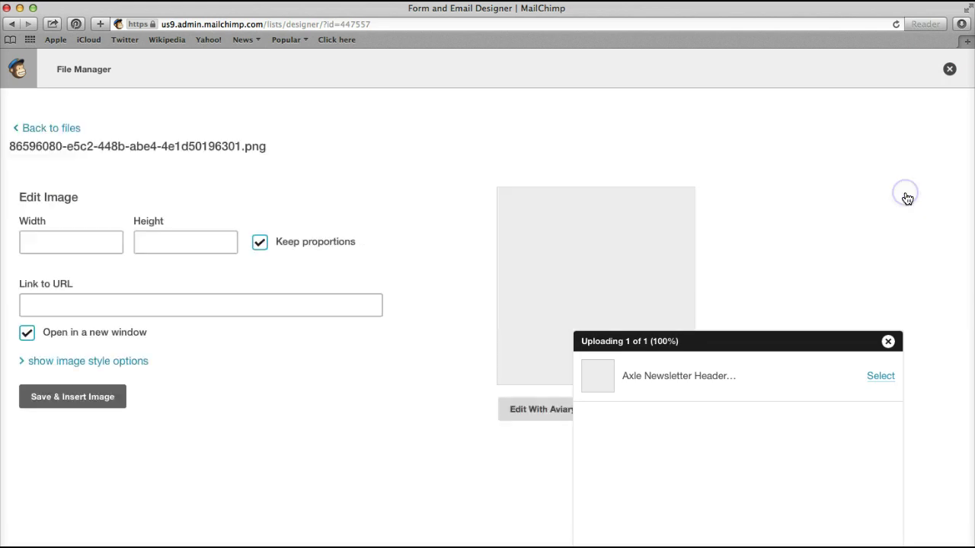
# Step: Resize the header image from 921 to 600 px wide and insert it
pyautogui.click(46, 241)
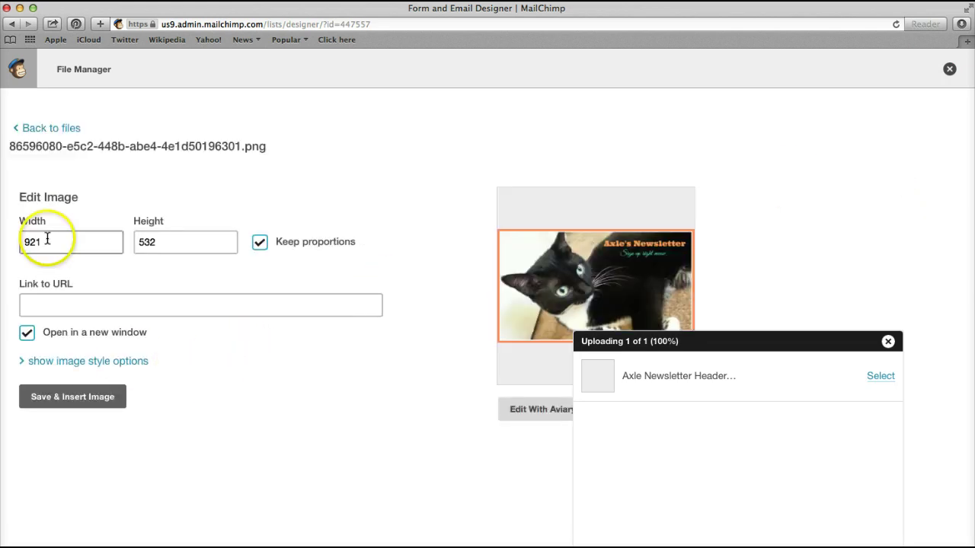
pyautogui.moveTo(47, 240); pyautogui.dragTo(21, 243)
pyautogui.write('600')
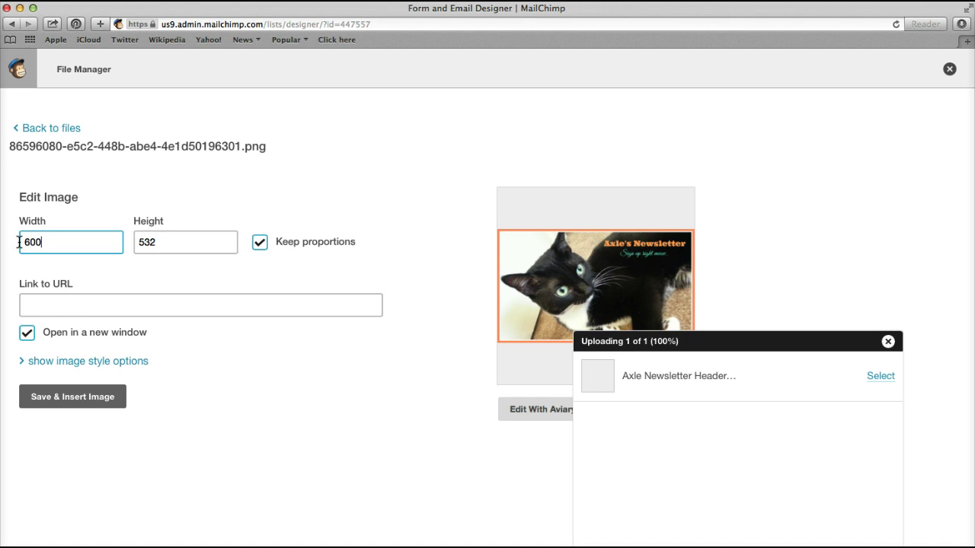
pyautogui.click(202, 364)
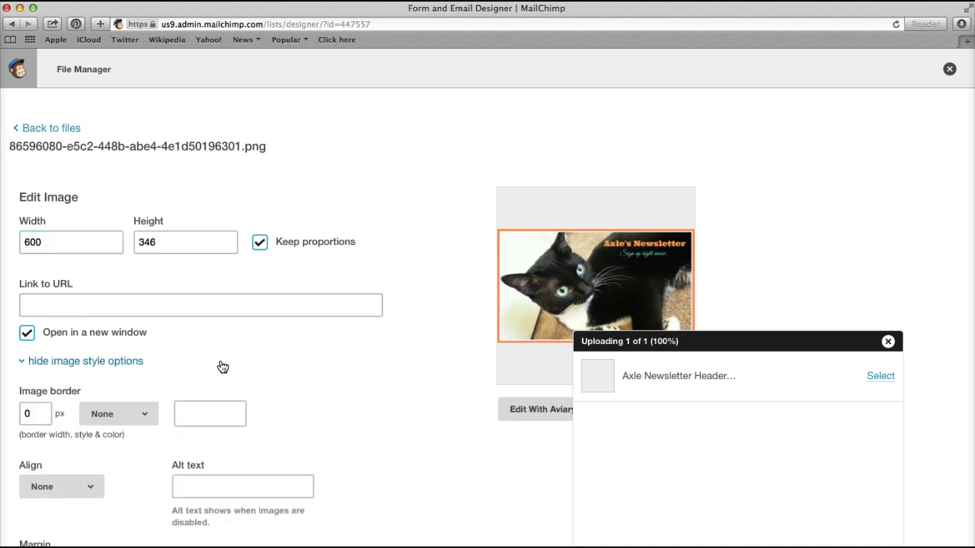
pyautogui.scroll(-3, 223, 368)
pyautogui.click(69, 490)
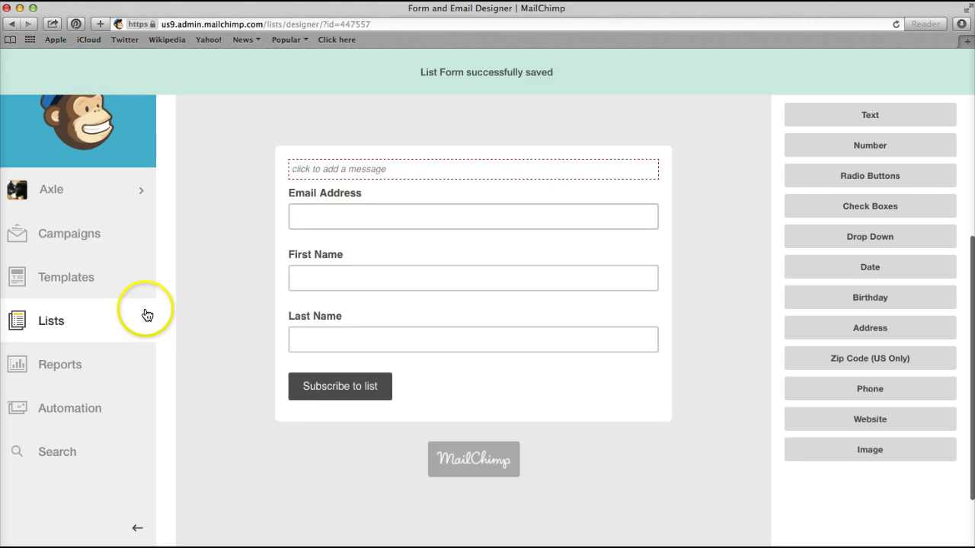
pyautogui.scroll(5, 205, 326)
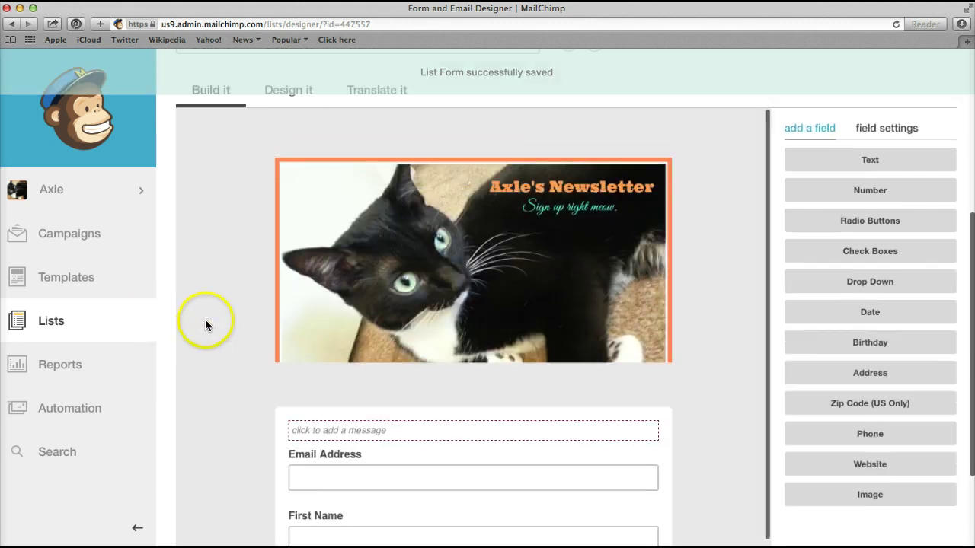
pyautogui.scroll(-3, 205, 325)
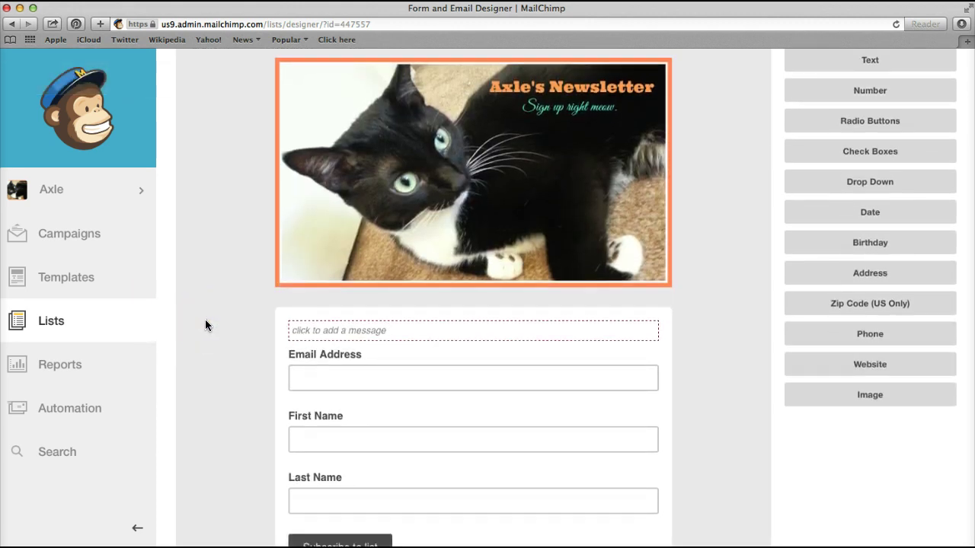
pyautogui.scroll(1, 205, 325)
pyautogui.scroll(1, 205, 325)
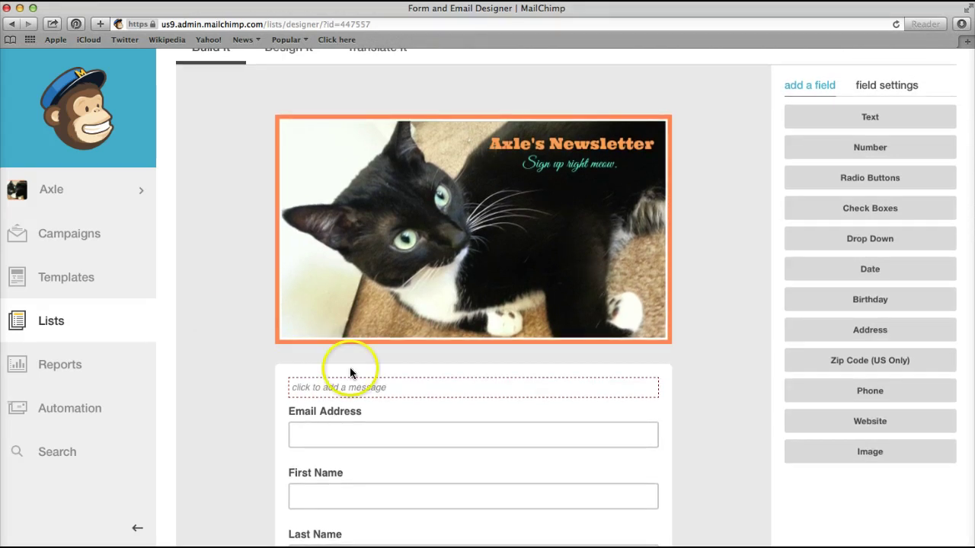
pyautogui.moveTo(333, 390)
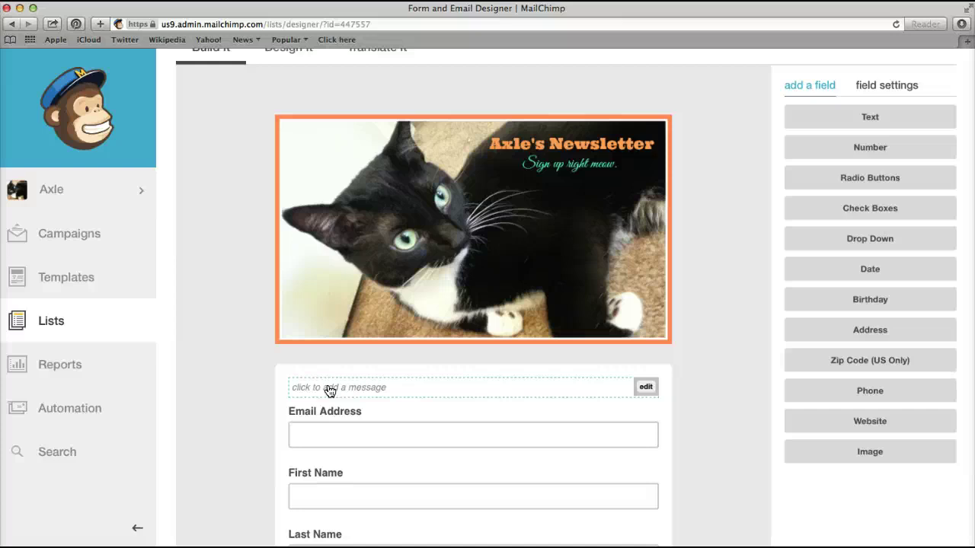
pyautogui.click(646, 387)
# Step: Write the intro 'Sign up to receive my weekly newsletter, filled with tips on catnip and tuna!' and save
pyautogui.click(581, 370)
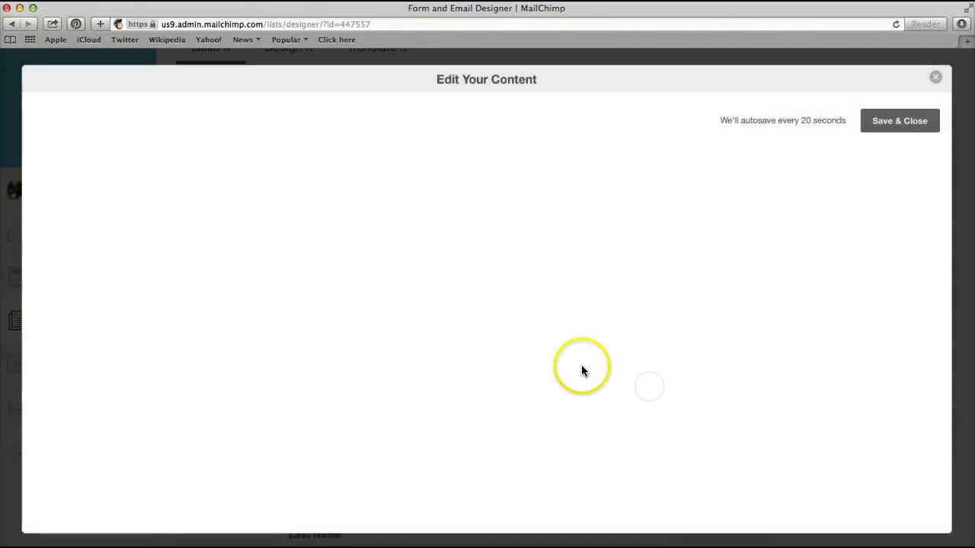
pyautogui.click(290, 233)
pyautogui.write('Sign u')
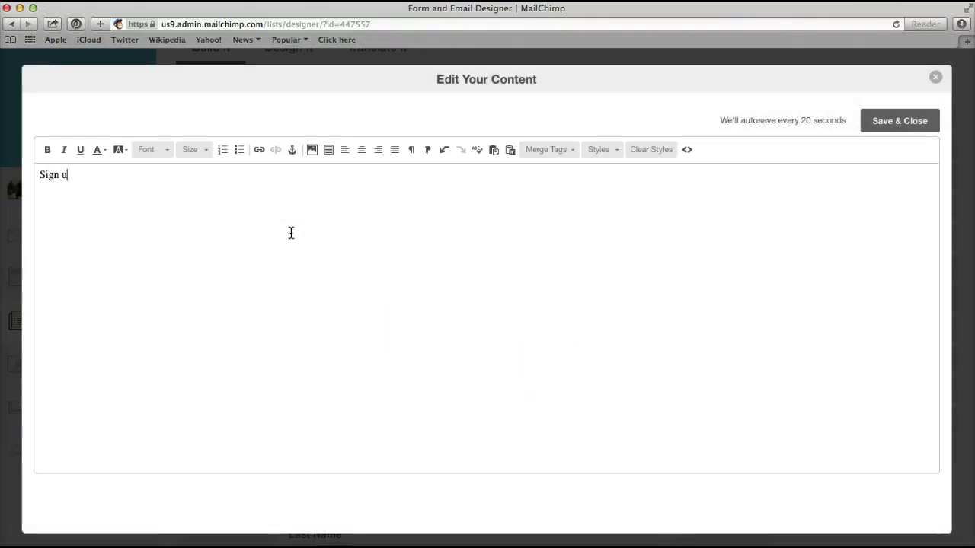
pyautogui.write('p to receiv')
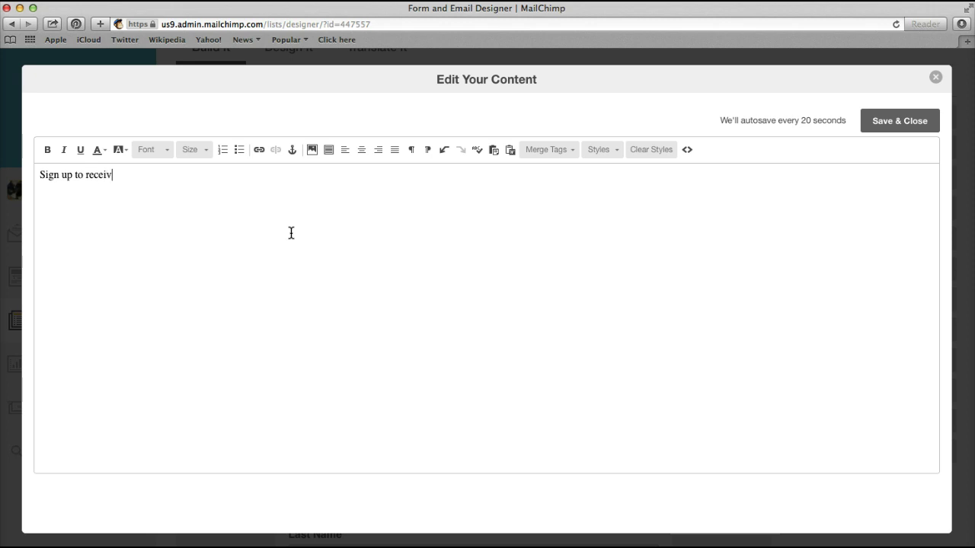
pyautogui.write('e my weekly ne')
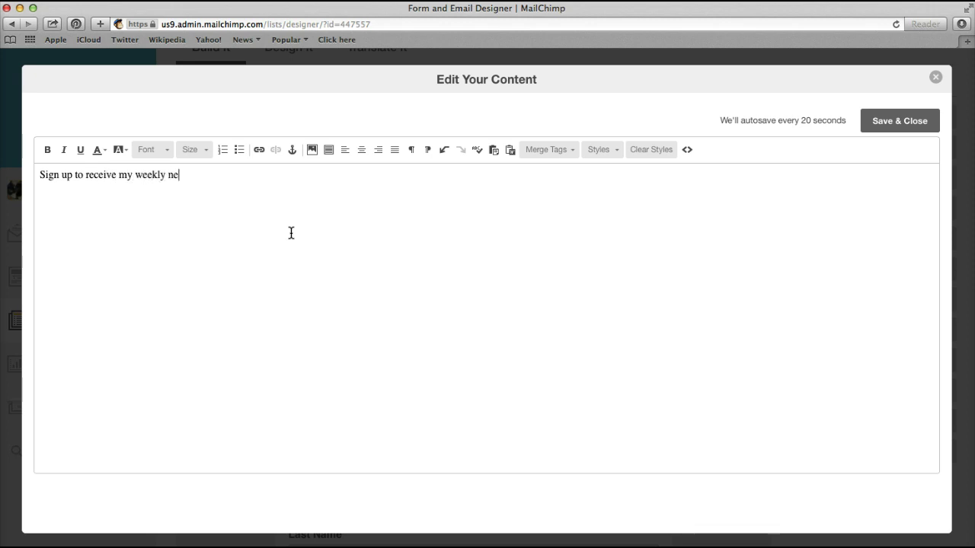
pyautogui.write('wsletter, filled ')
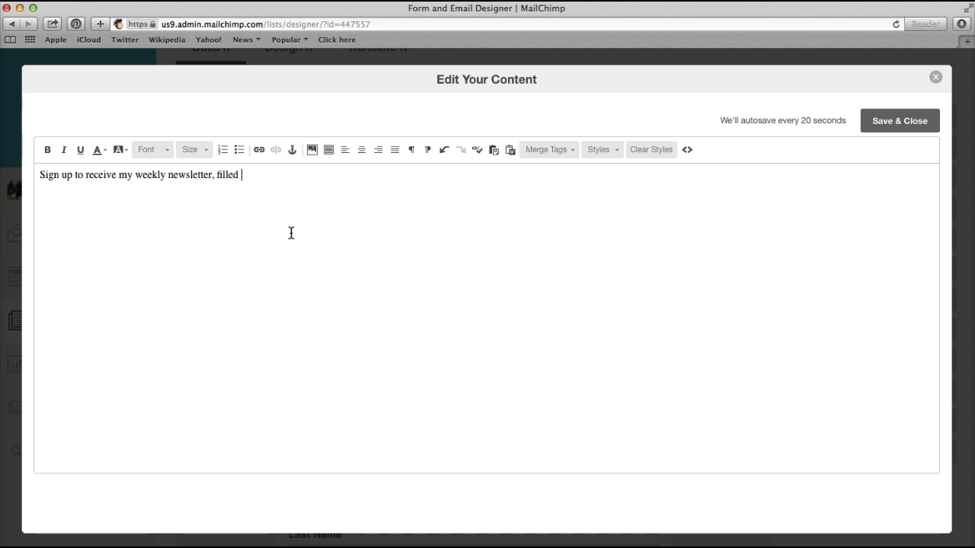
pyautogui.write('with tips on catnip ')
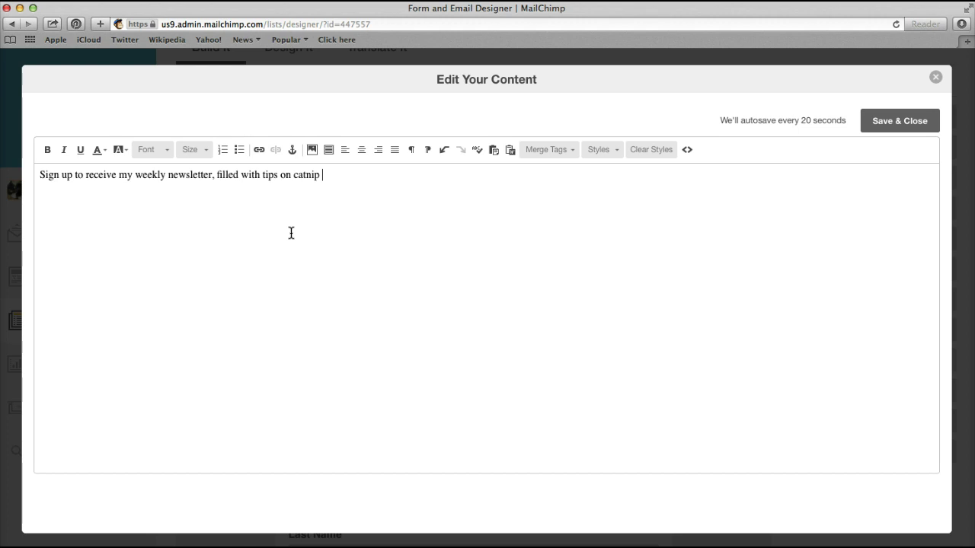
pyautogui.write('and tuna!')
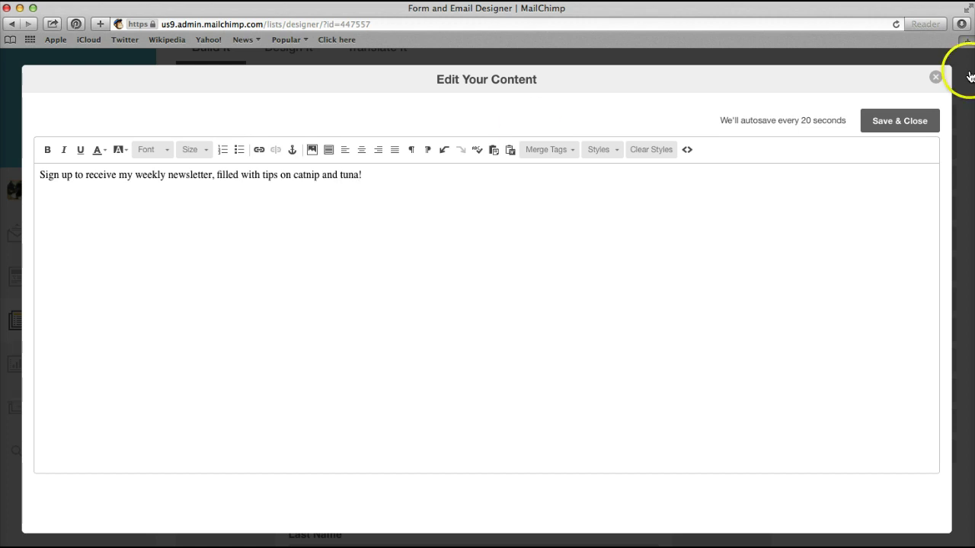
pyautogui.click(898, 125)
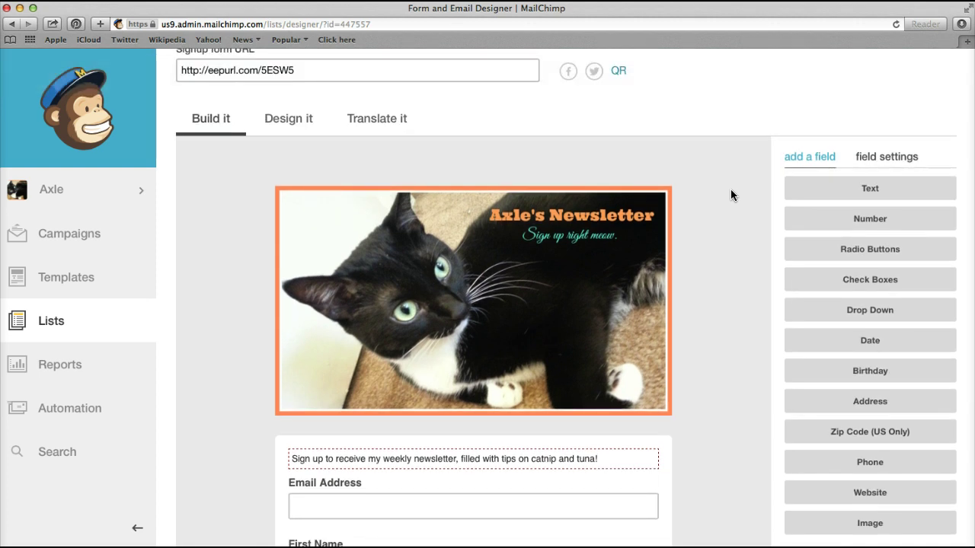
pyautogui.scroll(-5, 730, 195)
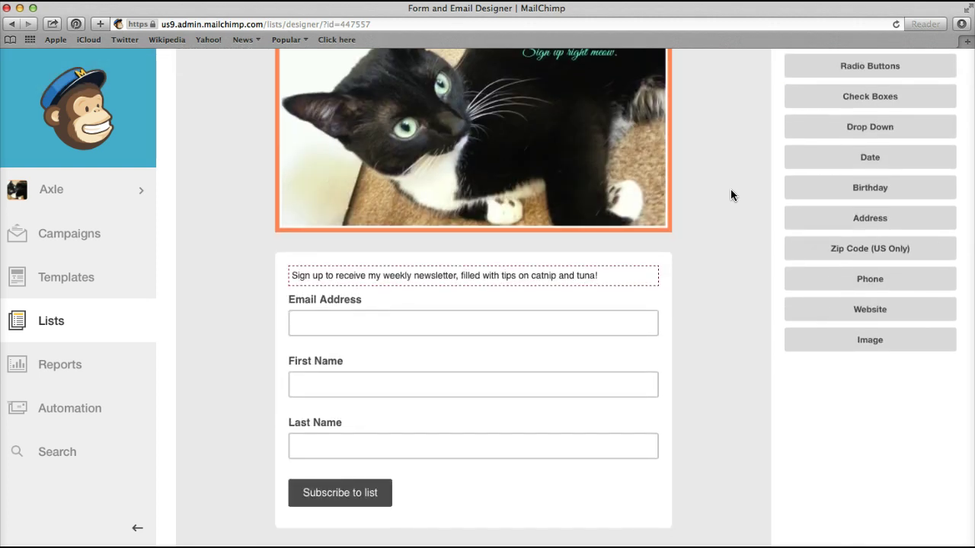
pyautogui.scroll(5, 730, 195)
pyautogui.click(555, 150)
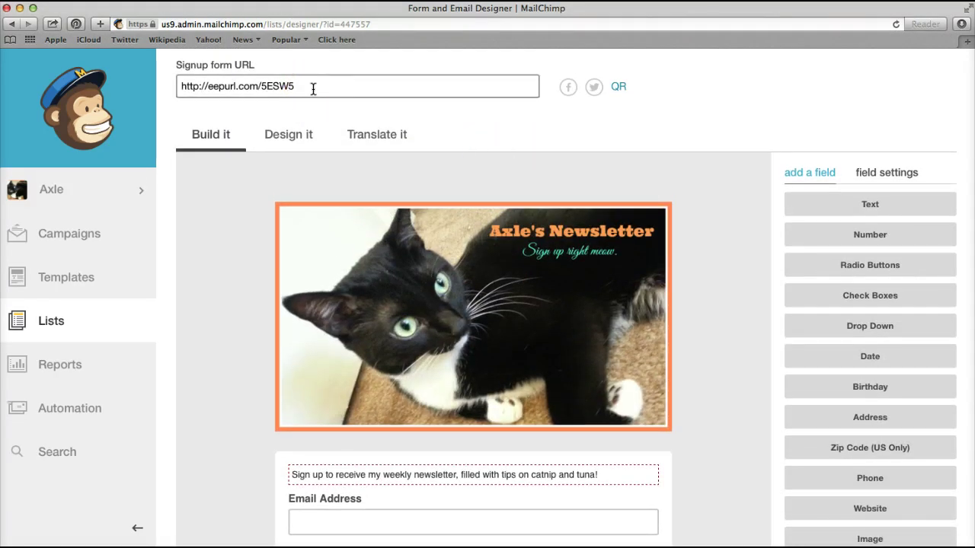
pyautogui.moveTo(312, 90); pyautogui.dragTo(174, 85)
pyautogui.click(209, 86)
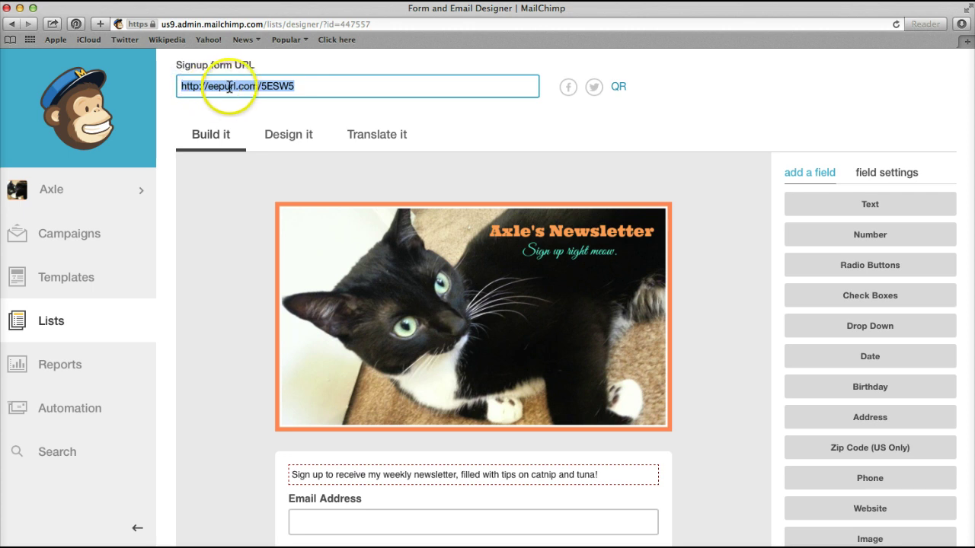
pyautogui.rightClick(233, 86)
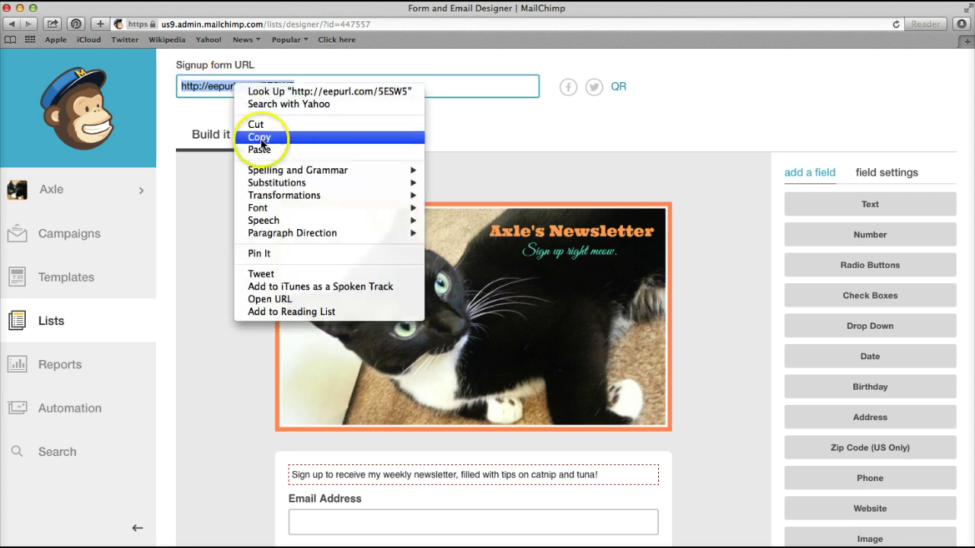
pyautogui.click(260, 144)
pyautogui.click(952, 38)
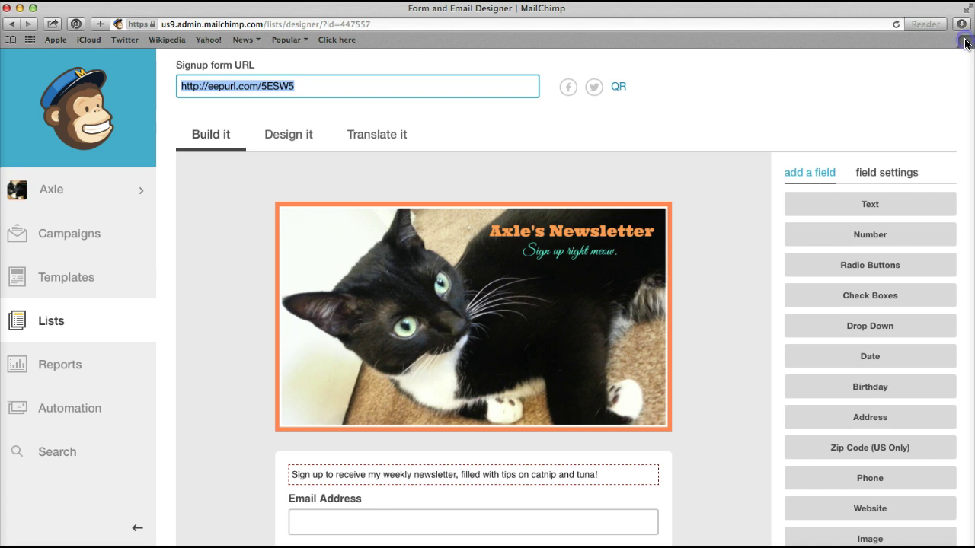
pyautogui.click(965, 42)
# Step: Load the pasted eepurl link to view the live signup form, then close that tab
pyautogui.rightClick(222, 20)
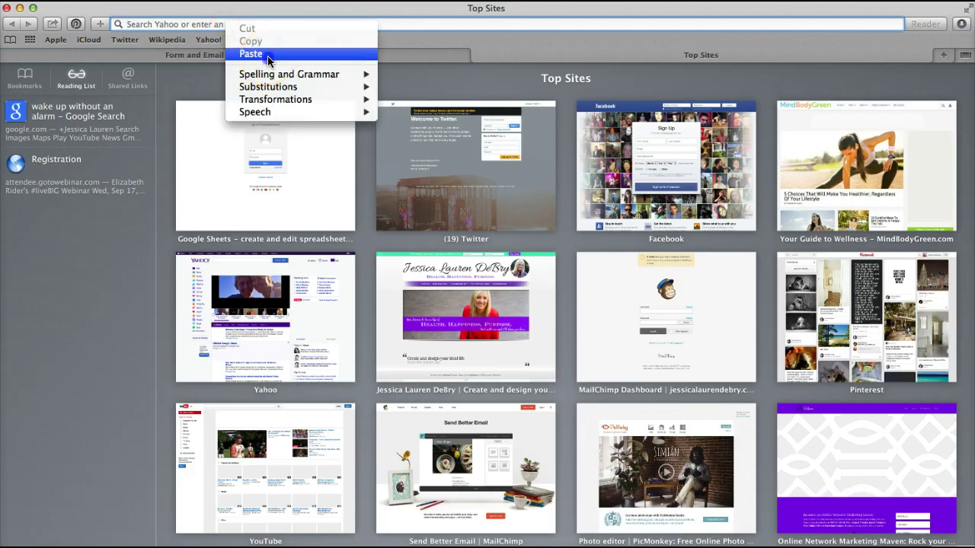
pyautogui.click(263, 53)
pyautogui.press('Return')
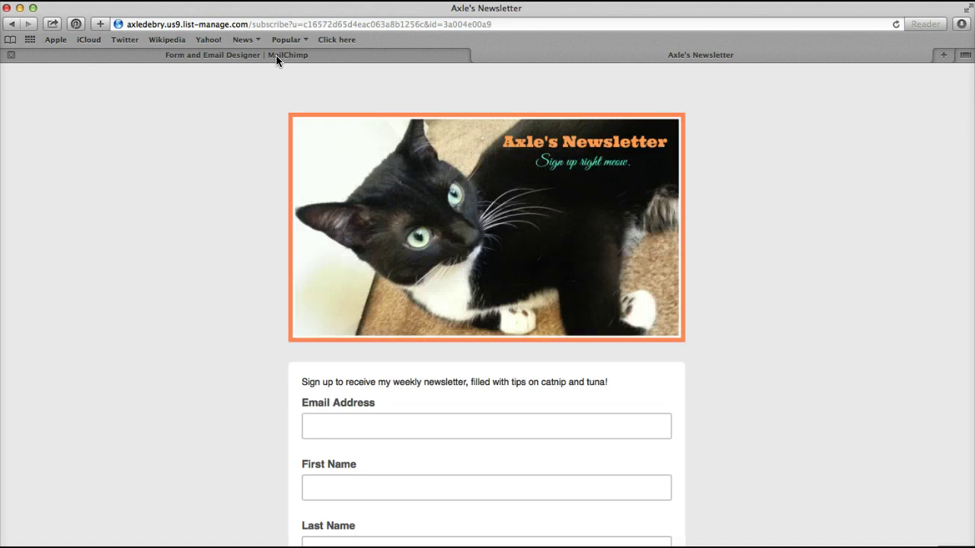
pyautogui.scroll(-5, 368, 103)
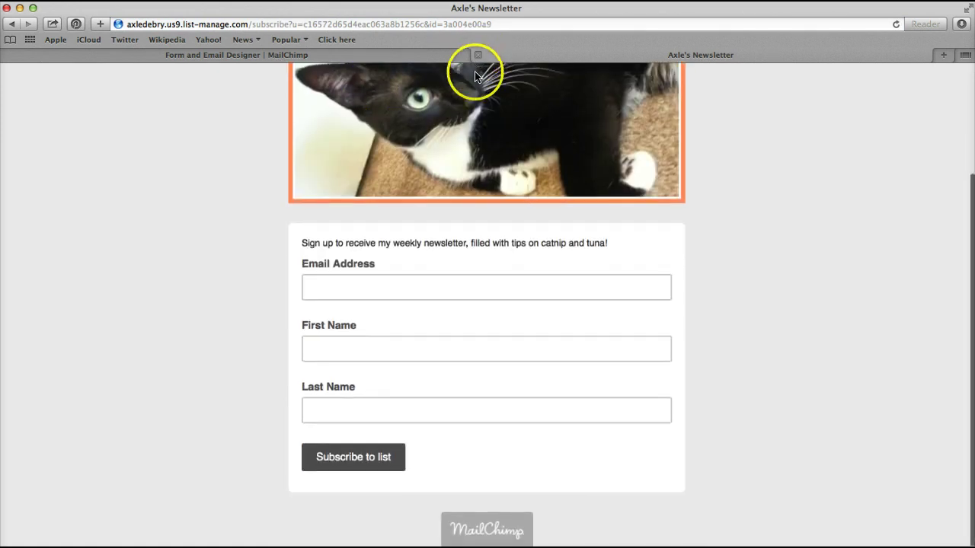
pyautogui.scroll(3, 472, 72)
pyautogui.press('super+w')
pyautogui.scroll(6, 412, 126)
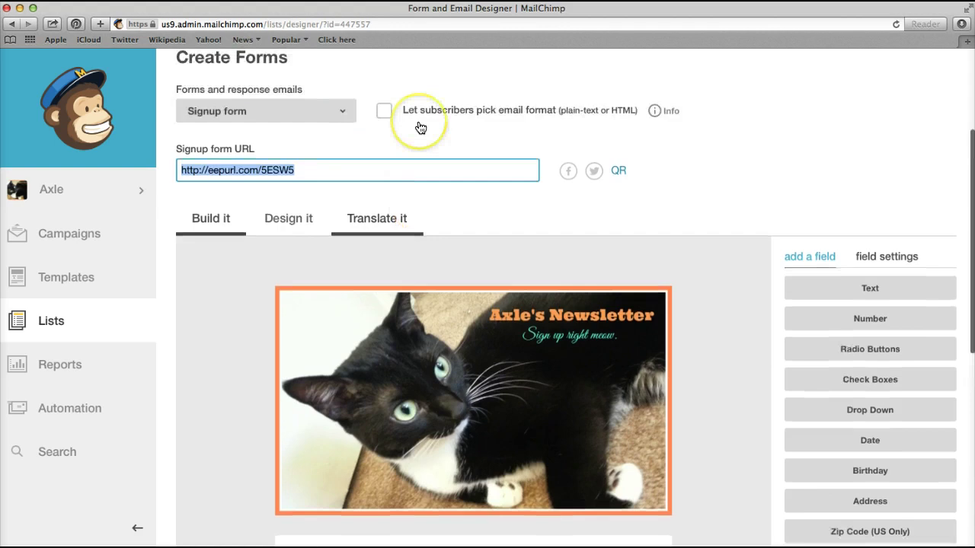
# Step: Open Axle's Newsletter from Lists, dismiss the tour tip, and show its Signup forms options
pyautogui.click(68, 329)
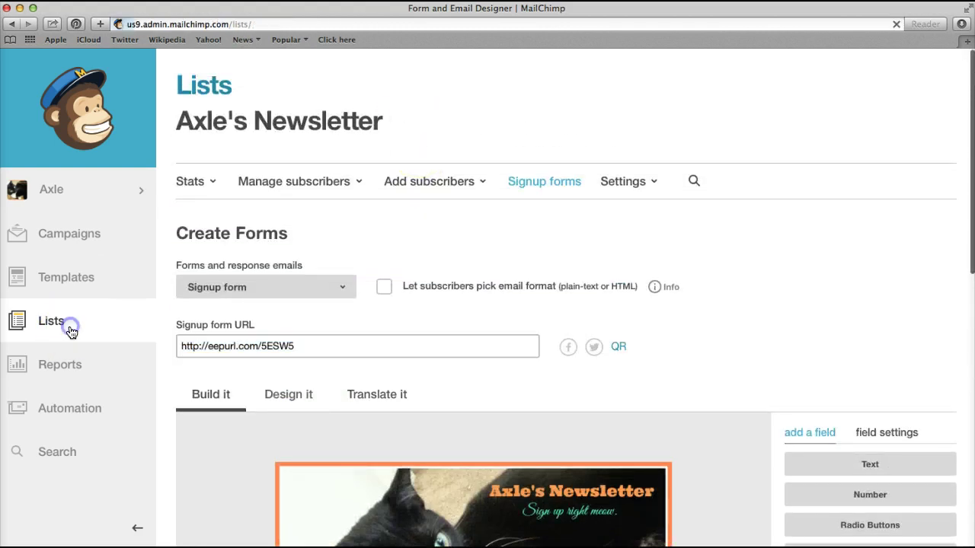
pyautogui.click(98, 312)
pyautogui.click(255, 186)
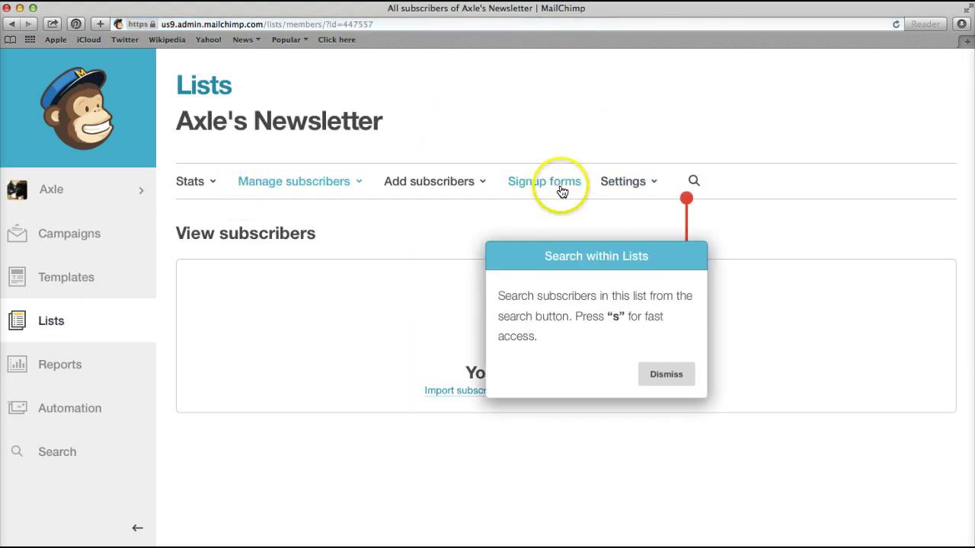
pyautogui.click(663, 374)
pyautogui.click(543, 185)
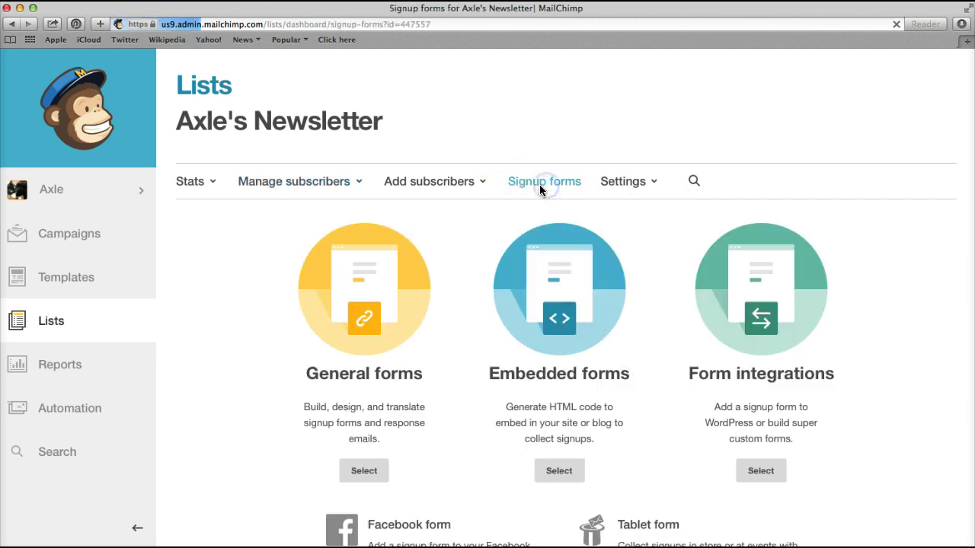
pyautogui.scroll(-2, 348, 220)
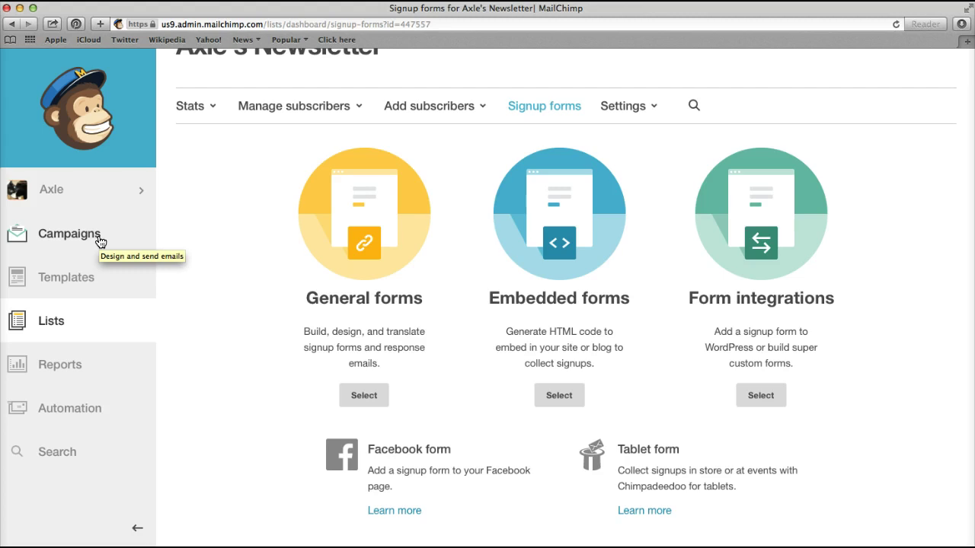
# Step: Go to the Campaigns page, which reports that no campaigns have been sent yet
pyautogui.click(99, 241)
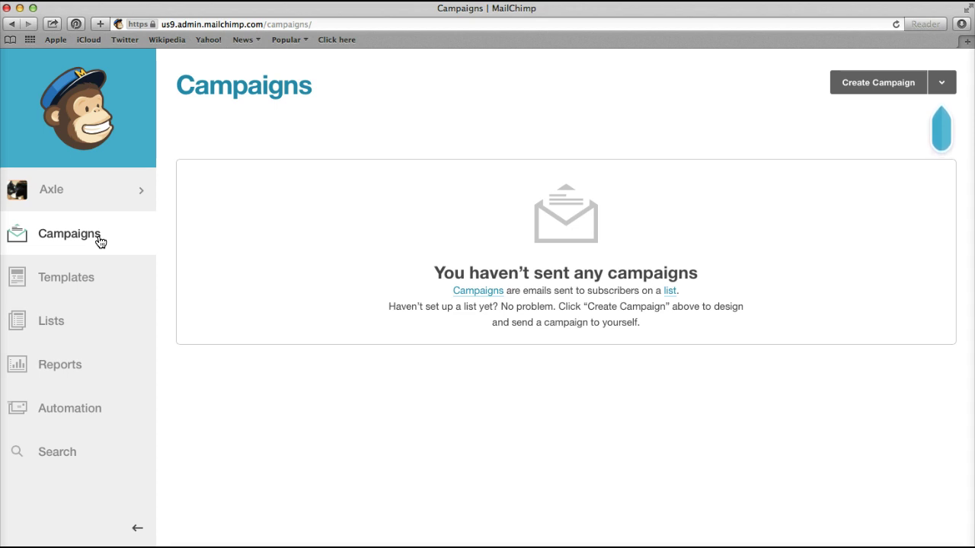
# Step: Start a new Regular ol' Campaign and continue to its setup
pyautogui.click(873, 86)
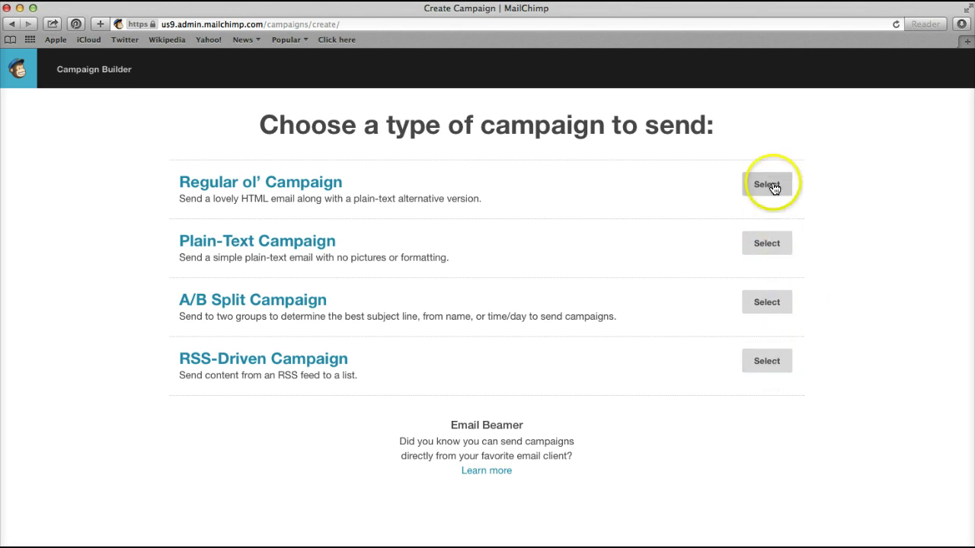
pyautogui.click(773, 187)
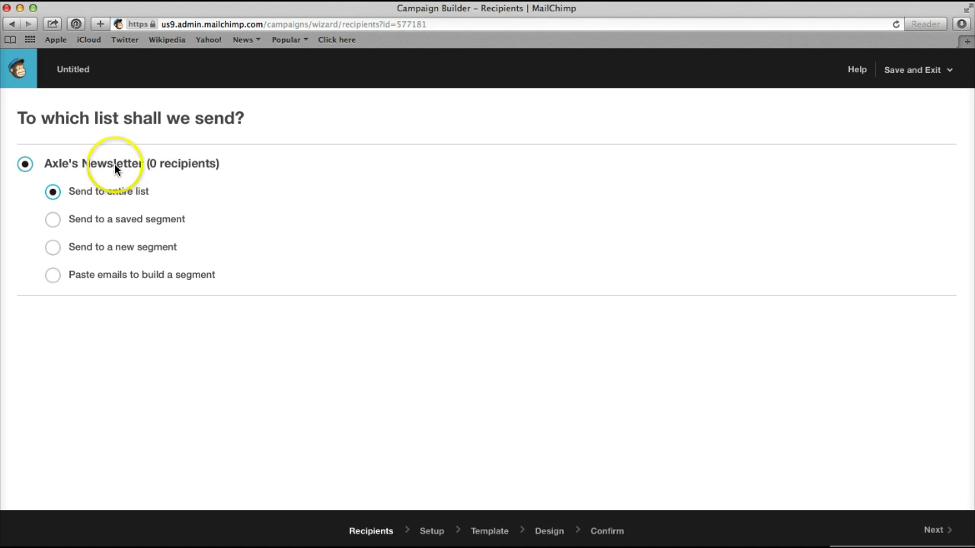
pyautogui.click(941, 531)
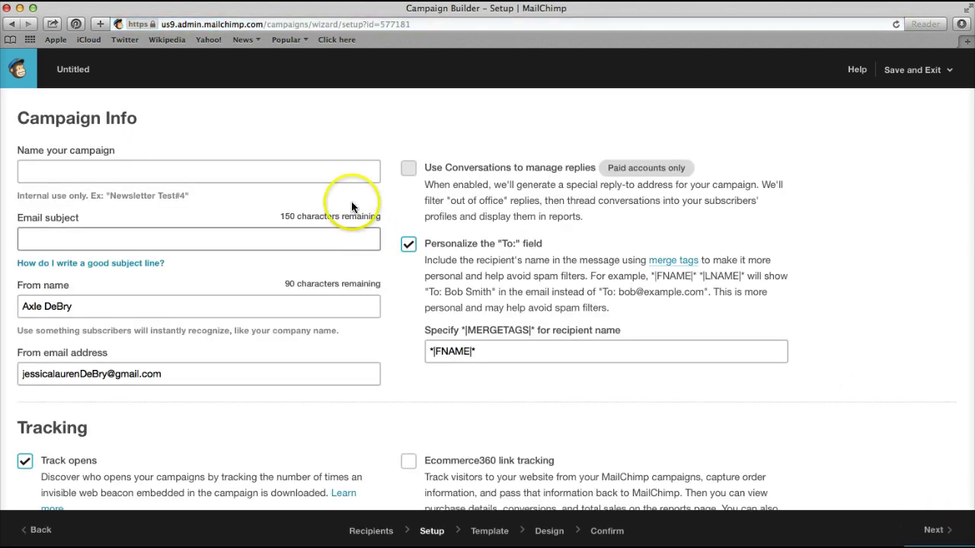
# Step: Name the campaign '10 Tips To Find Tuna' and use the same text as the email subject
pyautogui.click(360, 169)
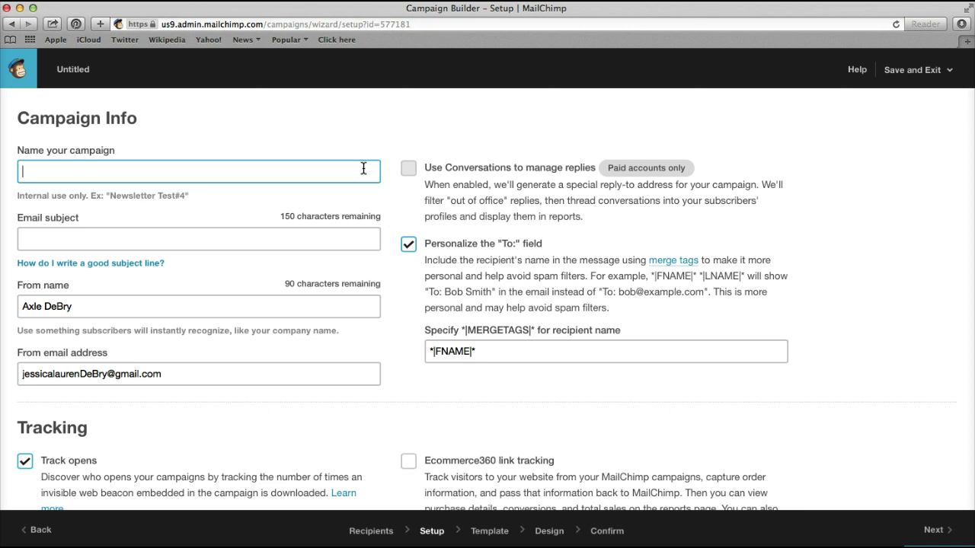
pyautogui.write('10 Tips To Find ')
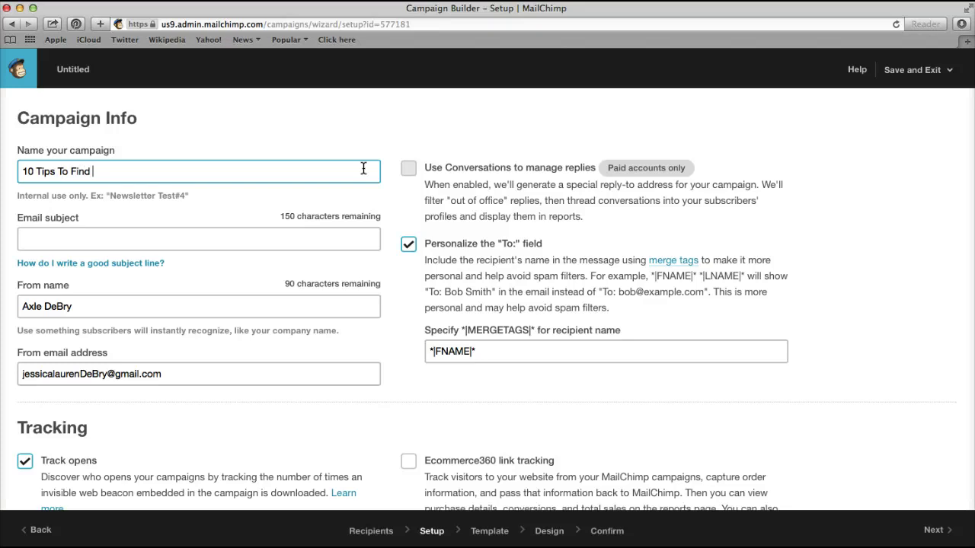
pyautogui.write('Tuna')
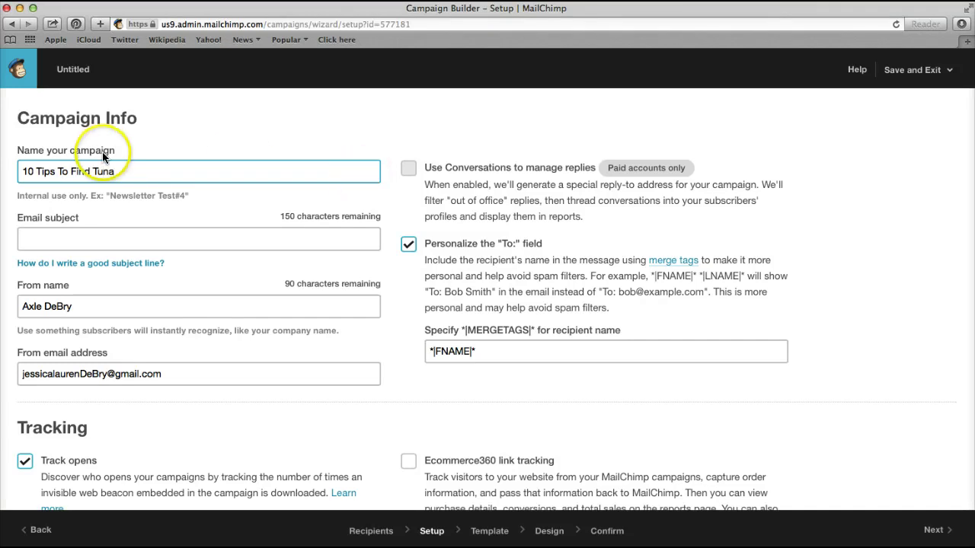
pyautogui.moveTo(127, 169); pyautogui.dragTo(22, 171)
pyautogui.rightClick(42, 172)
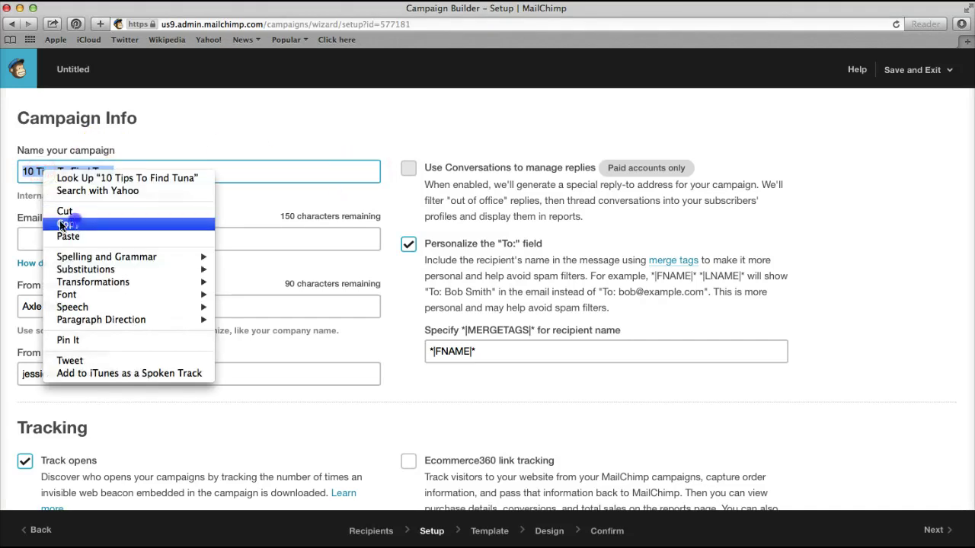
pyautogui.click(66, 221)
pyautogui.click(41, 240)
pyautogui.rightClick(42, 239)
pyautogui.click(67, 267)
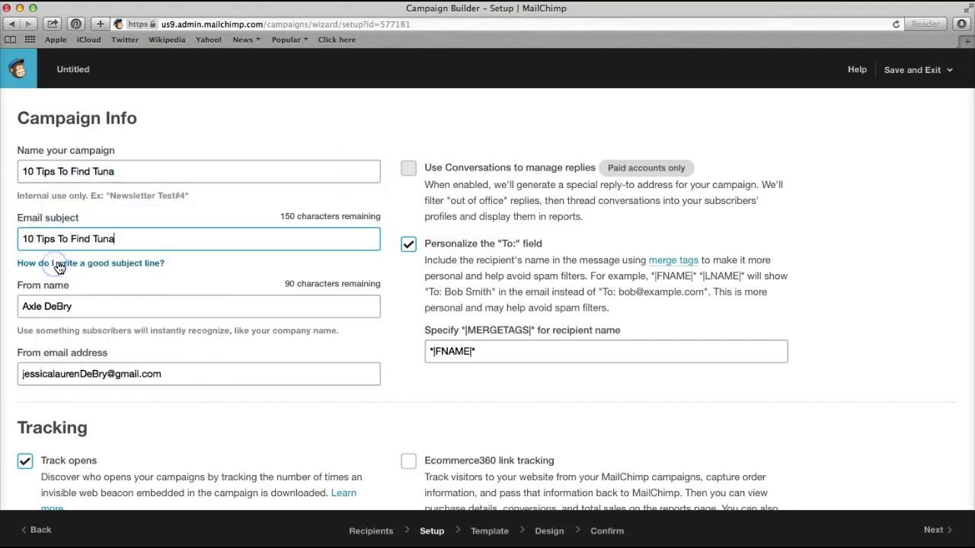
# Step: Review the tracking options and continue to template selection
pyautogui.scroll(-5, 191, 286)
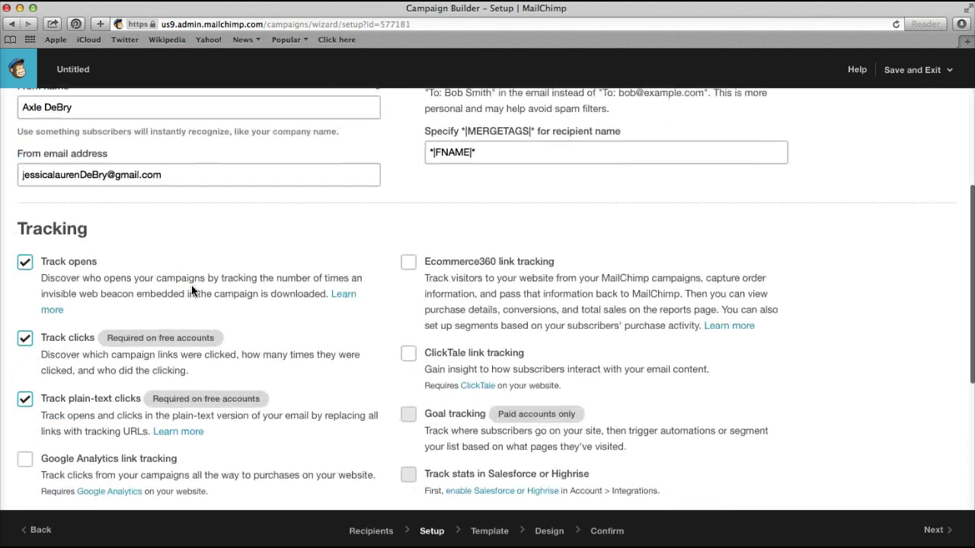
pyautogui.scroll(-2, 191, 285)
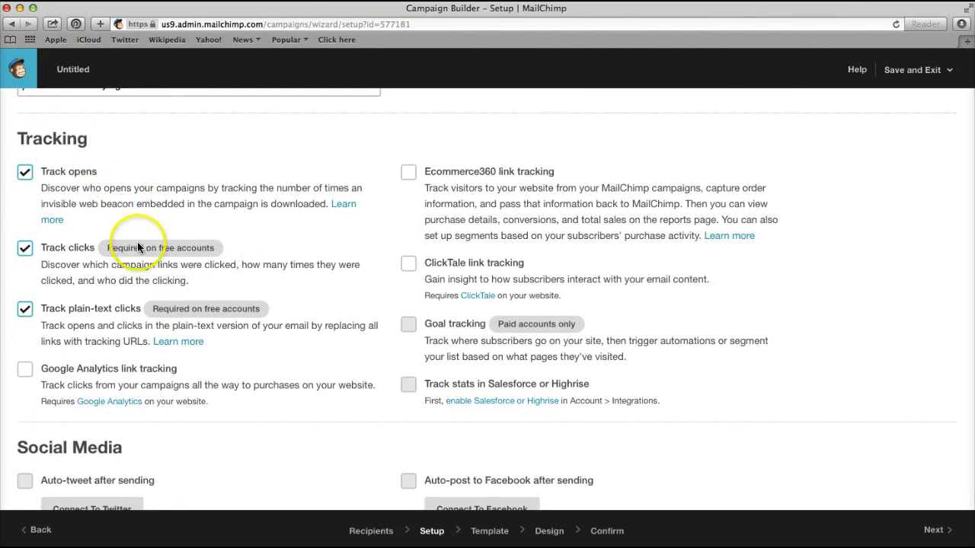
pyautogui.scroll(-4, 137, 242)
pyautogui.scroll(10, 138, 241)
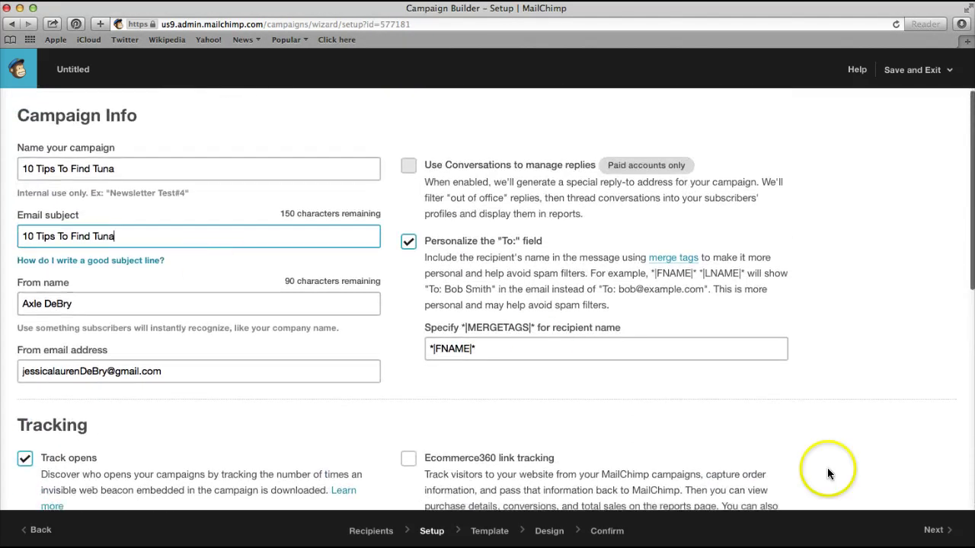
pyautogui.click(923, 535)
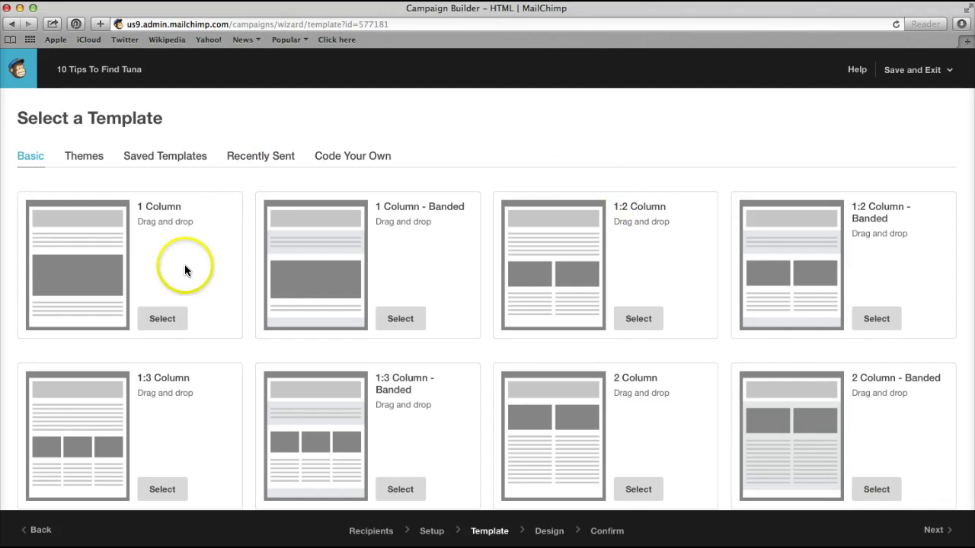
# Step: Choose the Basic 1 Column template to open the email designer
pyautogui.click(168, 320)
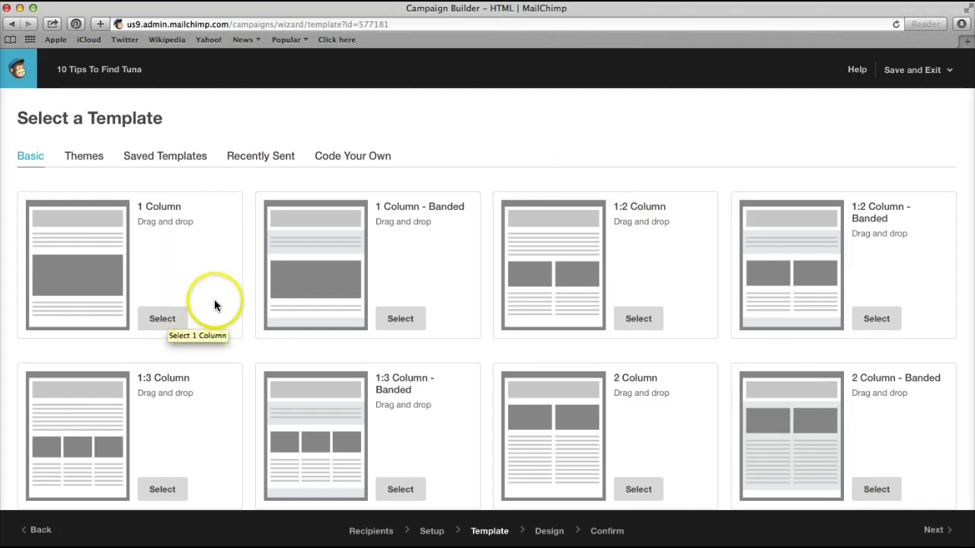
pyautogui.scroll(-5, 244, 282)
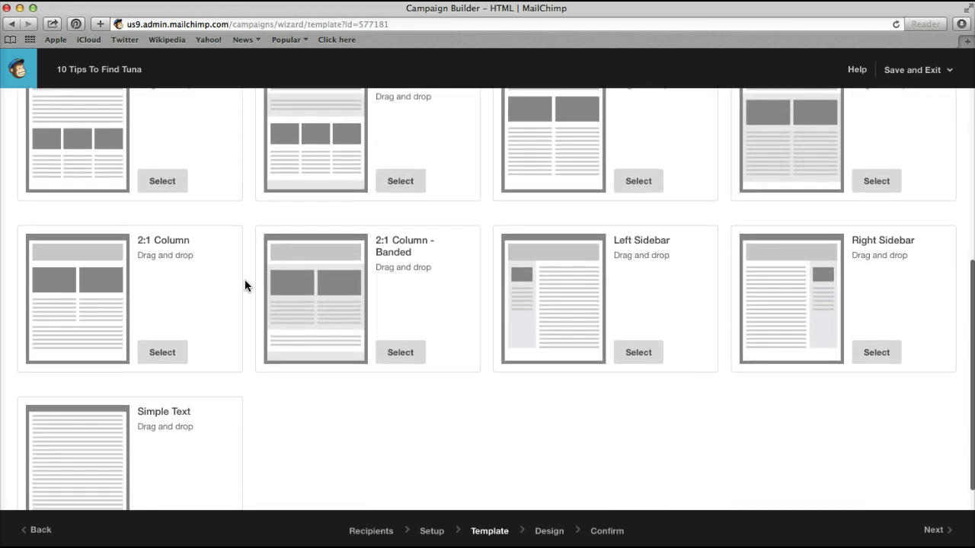
pyautogui.scroll(5, 244, 286)
pyautogui.click(163, 320)
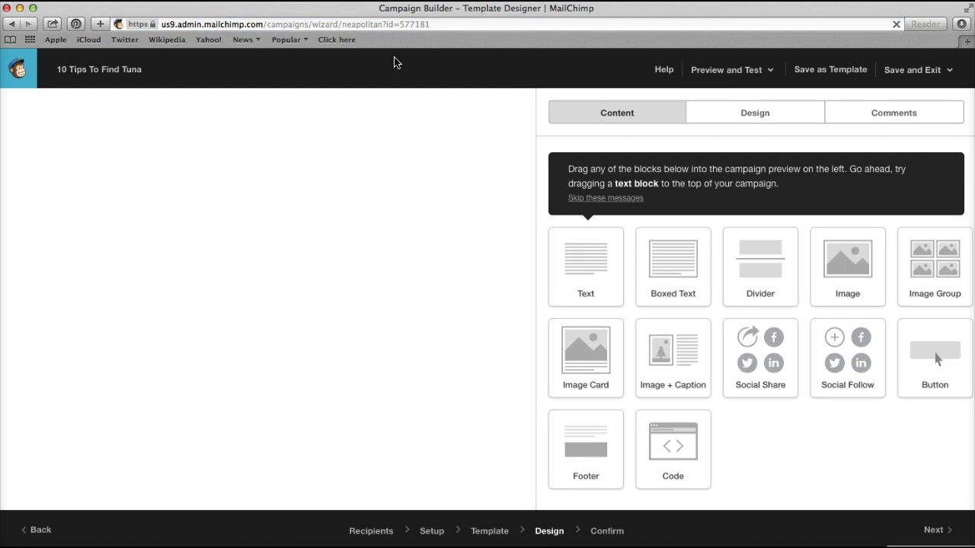
# Step: Replace the sample text with 'Hello Friends!' plus a new line, and browse for a header image
pyautogui.click(579, 200)
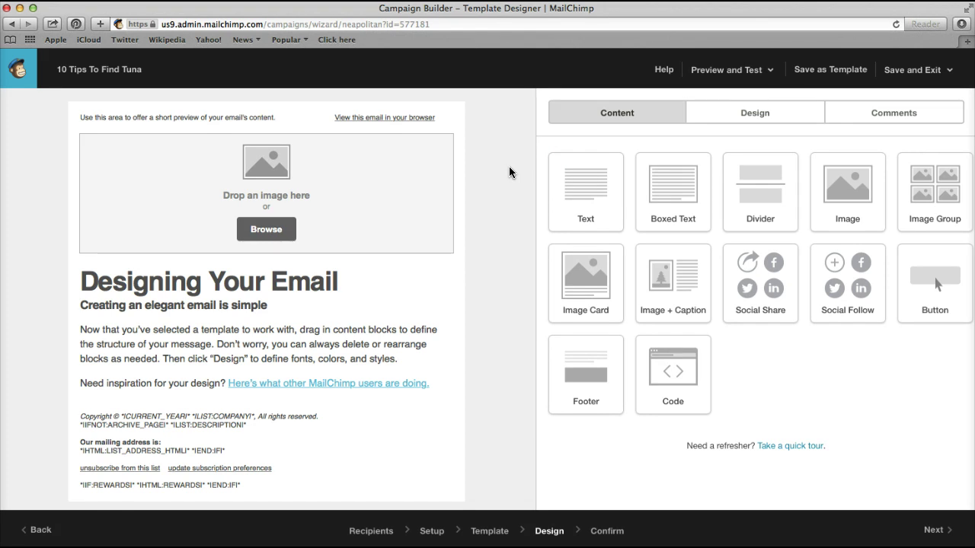
pyautogui.moveTo(371, 277)
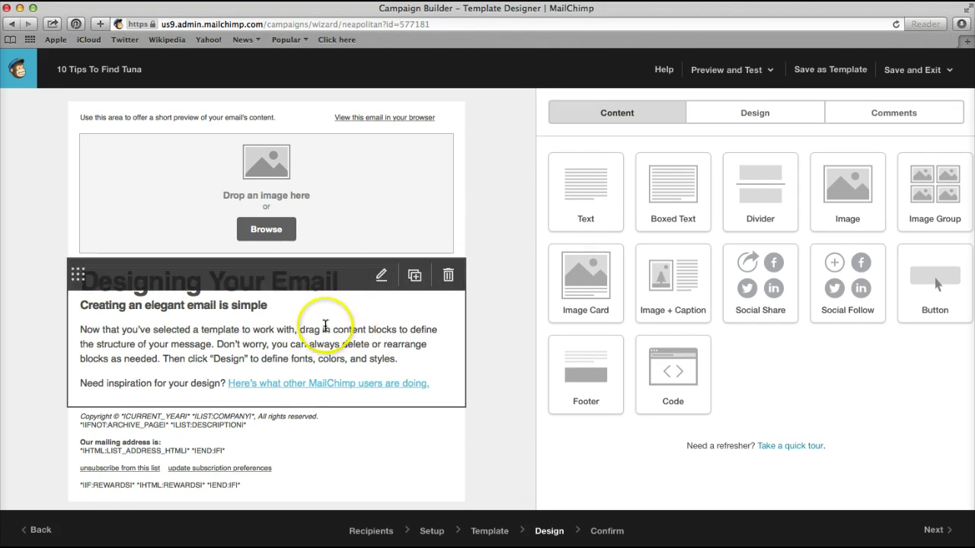
pyautogui.click(246, 305)
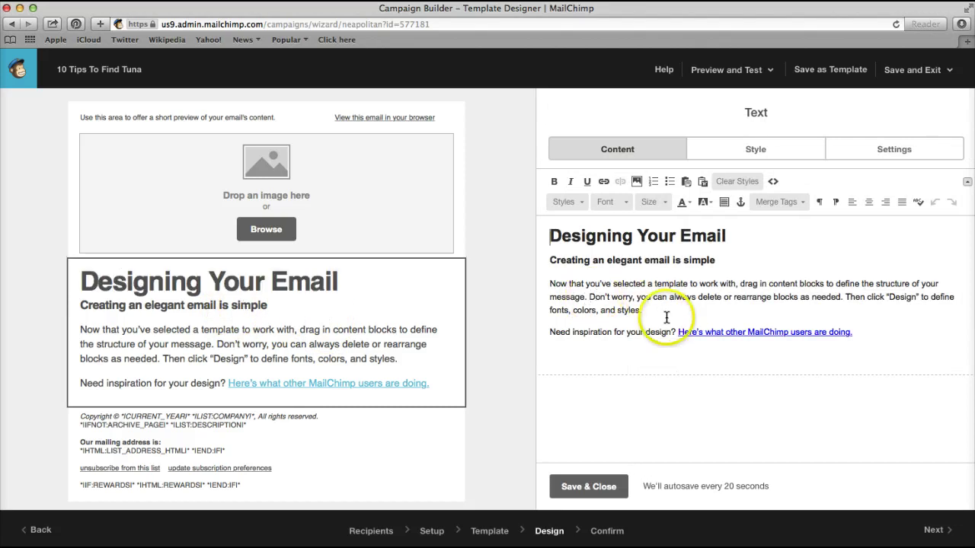
pyautogui.press('super+a')
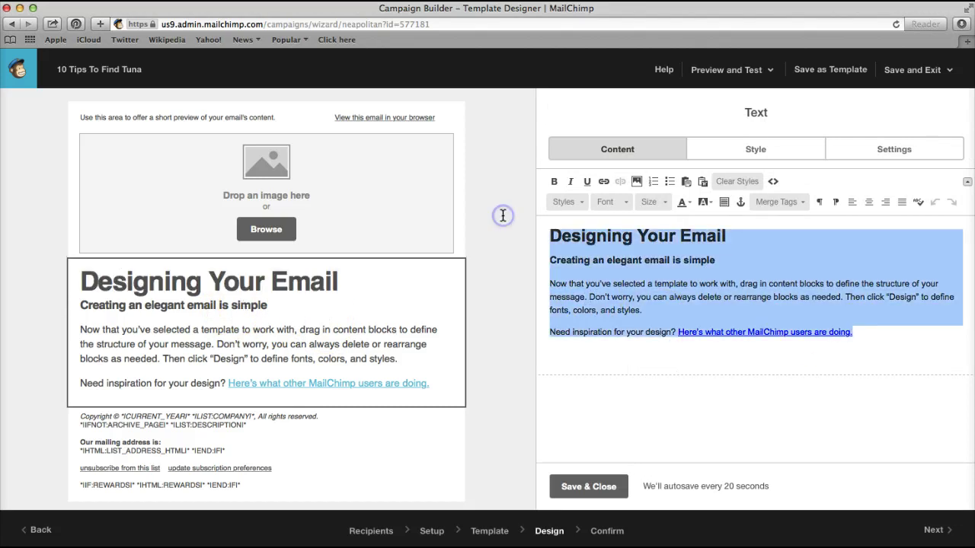
pyautogui.press('BackSpace')
pyautogui.write('Hello ')
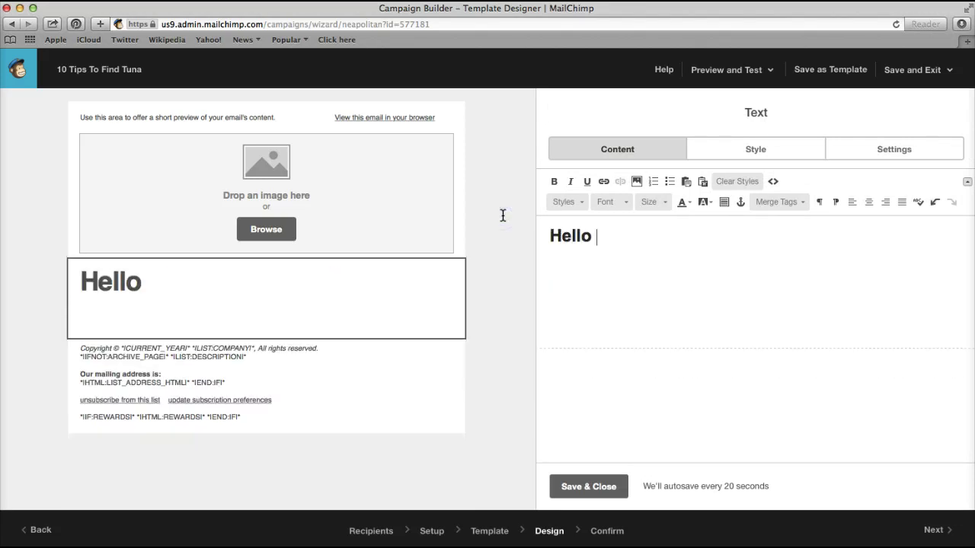
pyautogui.write('Friends!')
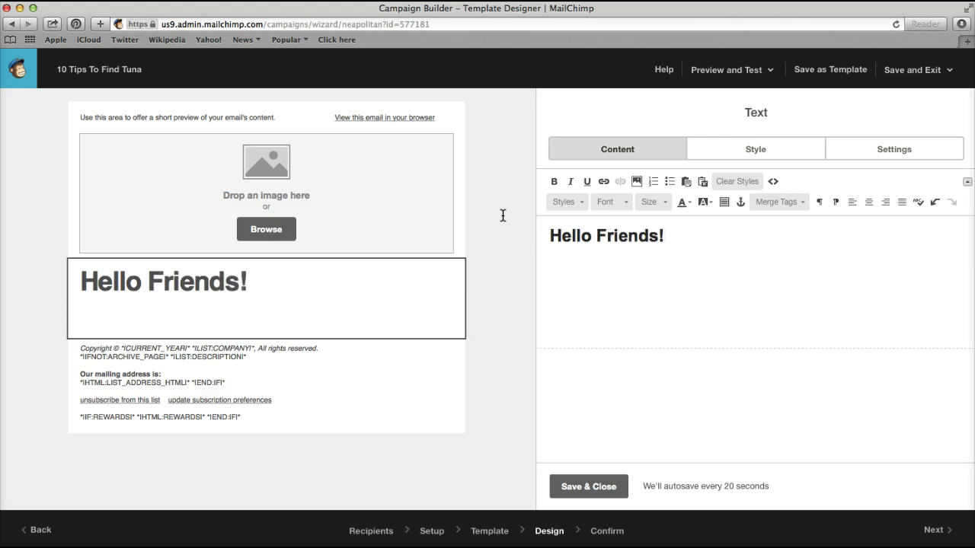
pyautogui.press('Return')
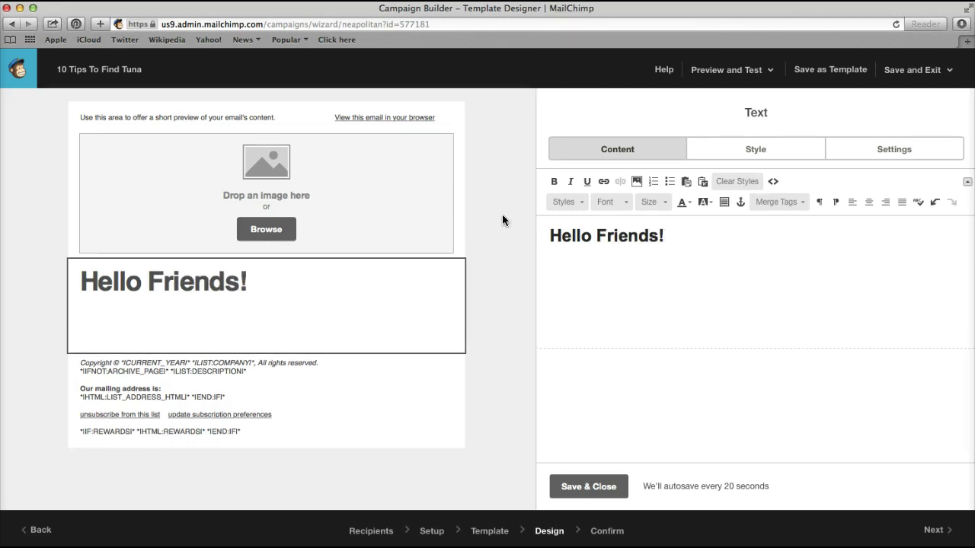
pyautogui.click(269, 228)
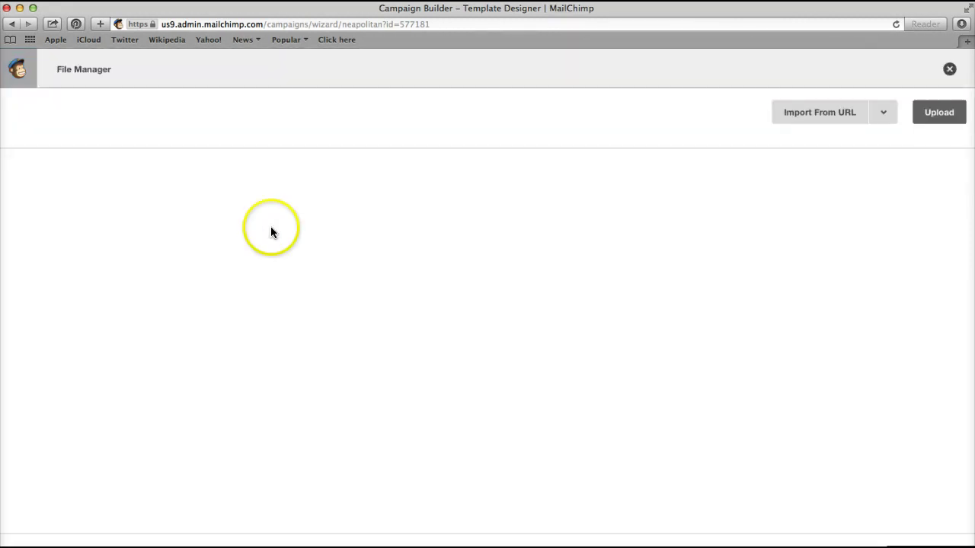
# Step: Use the Axle Newsletter Header cat image as the header and save the Hello Friends! text block
pyautogui.click(918, 197)
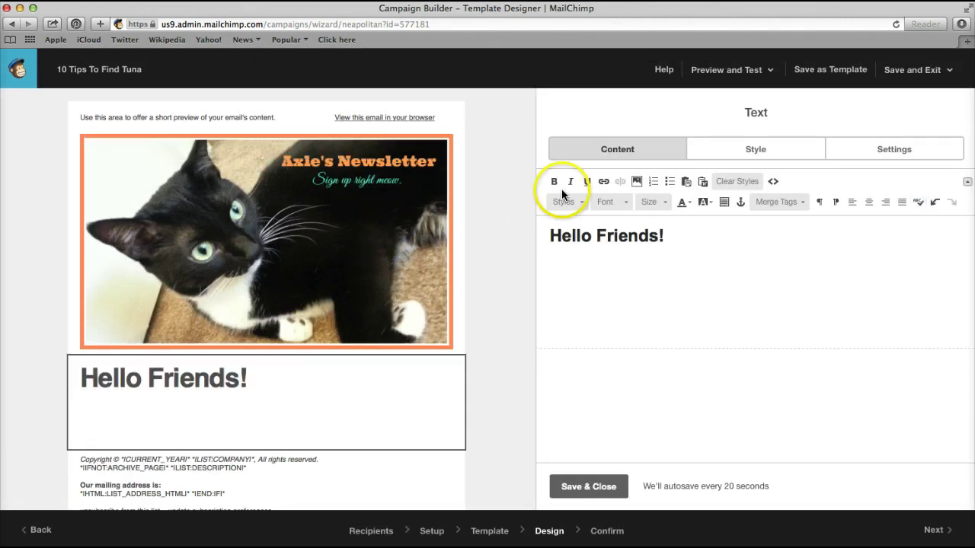
pyautogui.moveTo(297, 413)
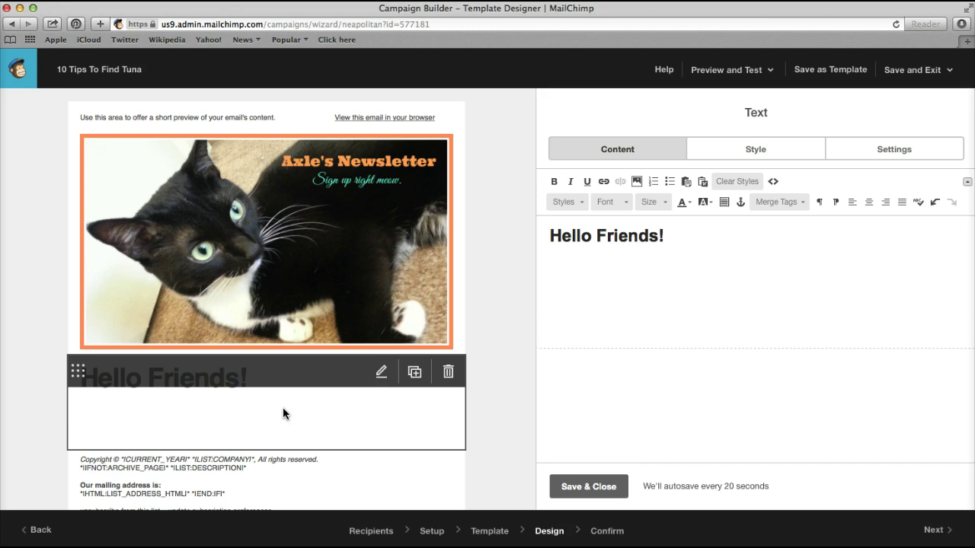
pyautogui.click(283, 414)
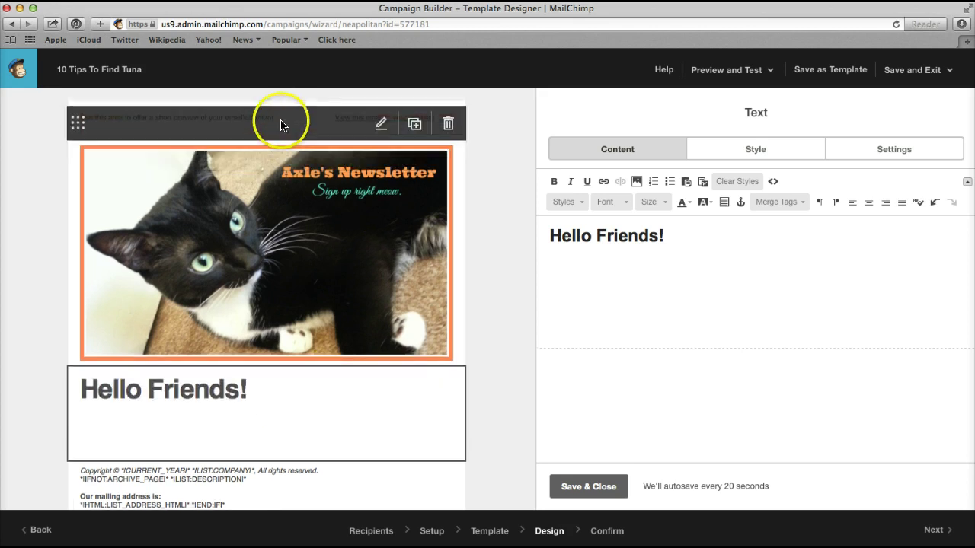
pyautogui.click(321, 403)
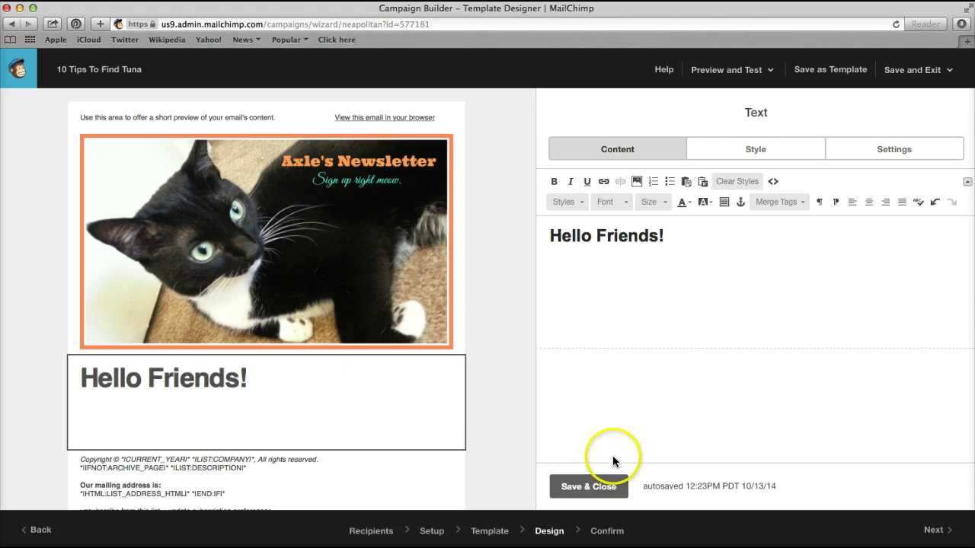
pyautogui.click(588, 486)
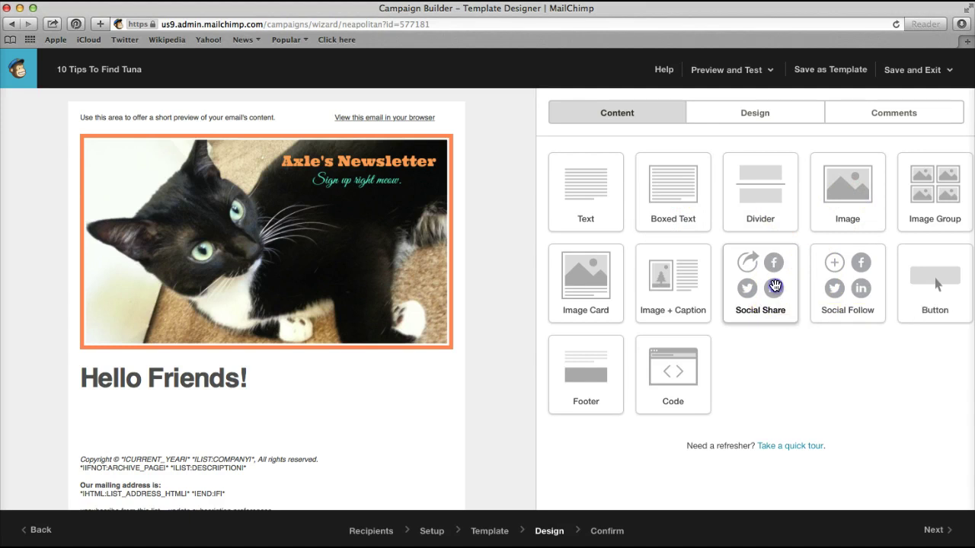
# Step: Add a social share block below the text and a Make Your Purchase button below the header
pyautogui.moveTo(773, 290); pyautogui.dragTo(342, 411)
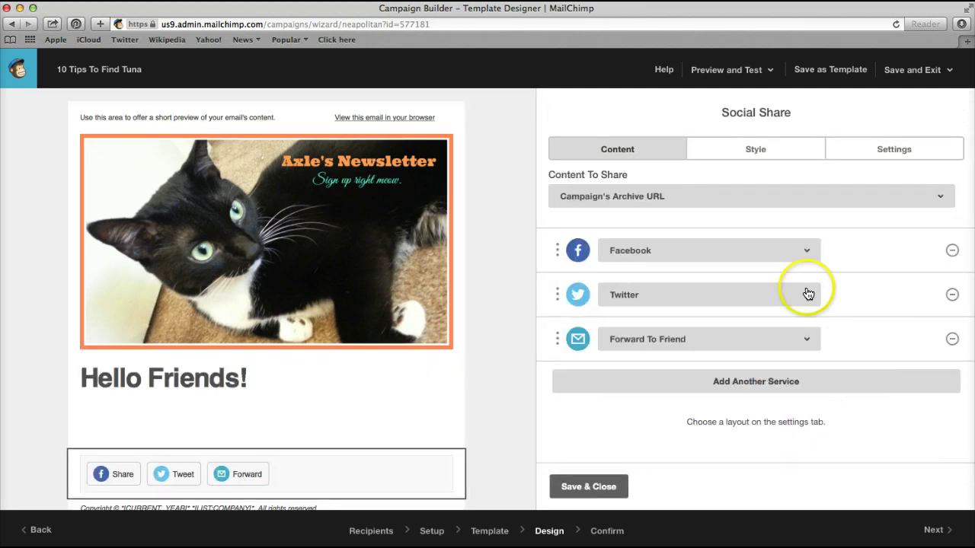
pyautogui.click(614, 491)
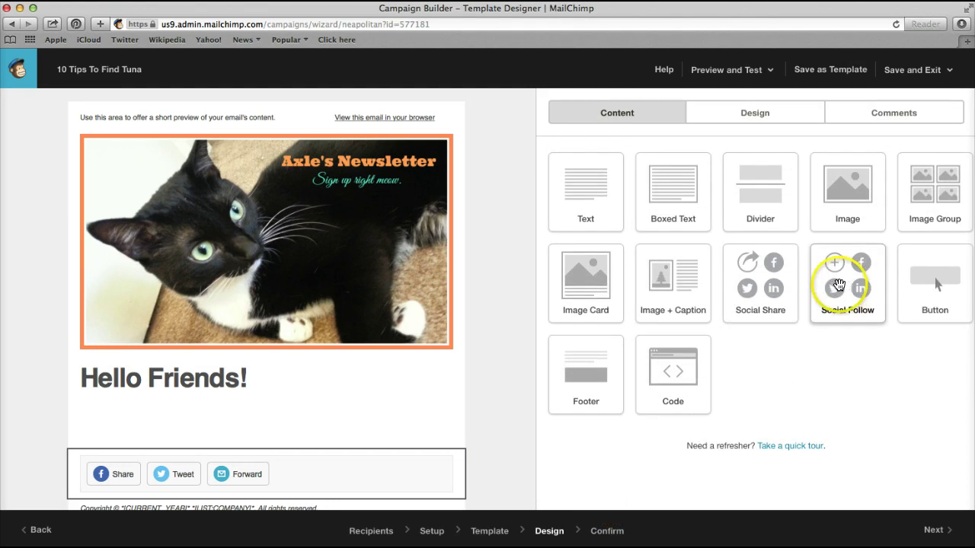
pyautogui.moveTo(929, 281); pyautogui.dragTo(303, 363)
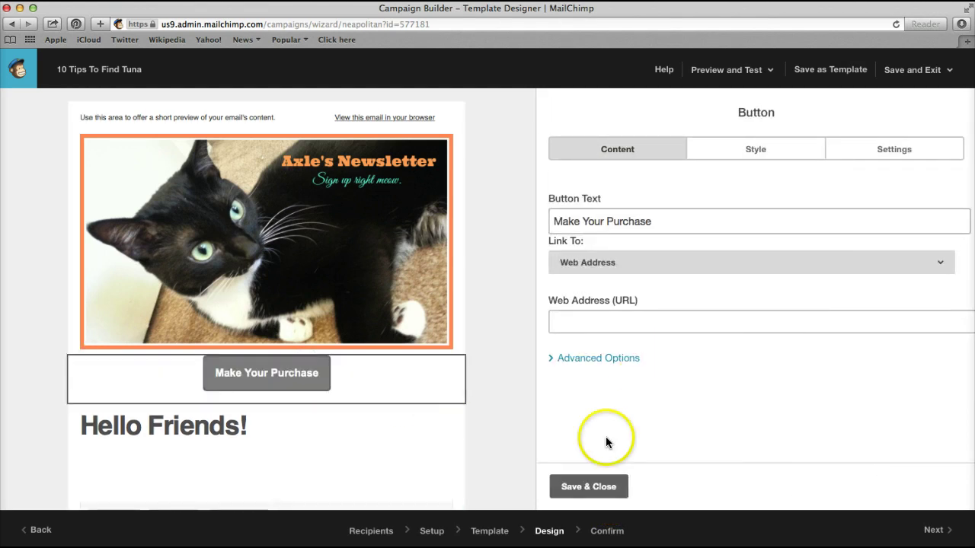
pyautogui.click(597, 487)
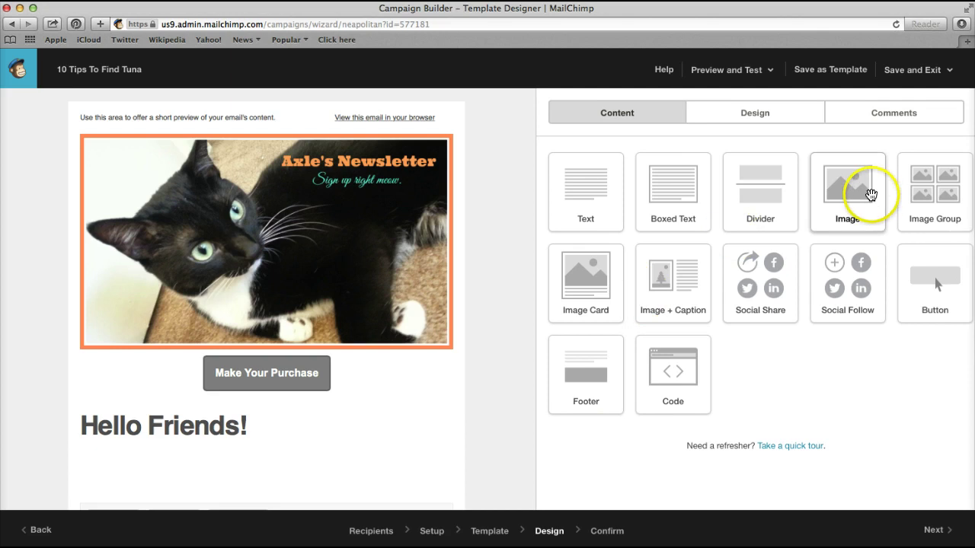
# Step: Add an empty image block below the button and continue to the confirmation checklist
pyautogui.moveTo(849, 191); pyautogui.dragTo(256, 400)
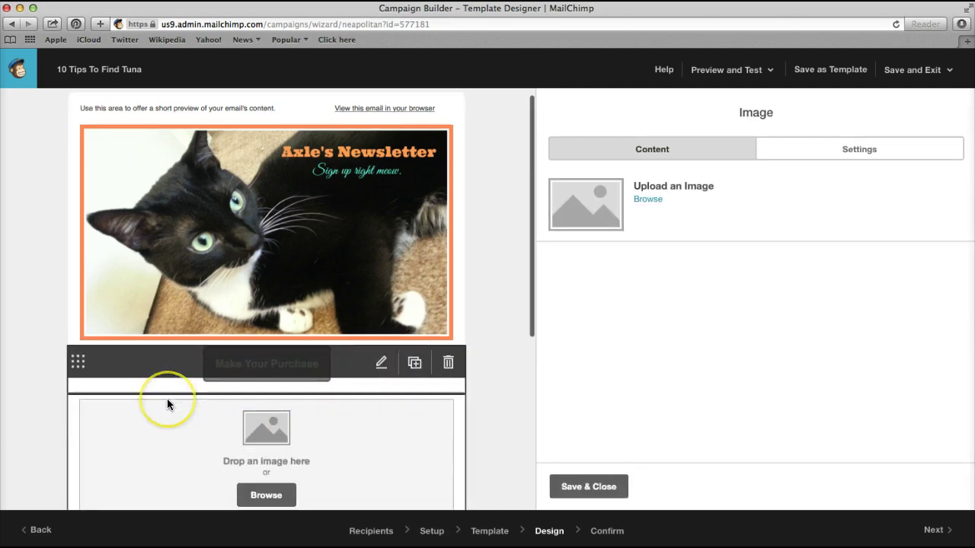
pyautogui.scroll(-5, 168, 402)
pyautogui.scroll(5, 168, 398)
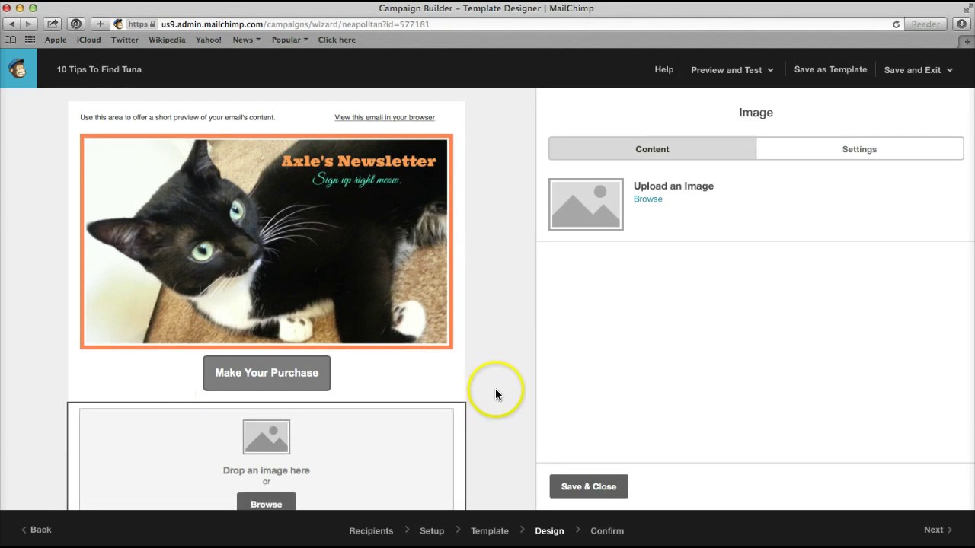
pyautogui.click(942, 533)
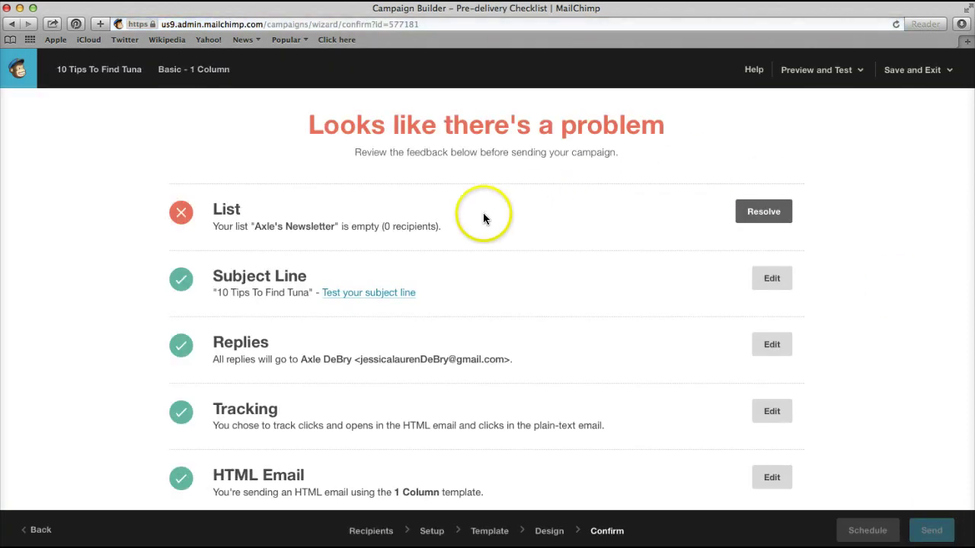
# Step: Highlight the empty-list warning on the Pre-delivery Checklist and scroll through its items
pyautogui.click(466, 224)
pyautogui.moveTo(466, 224); pyautogui.dragTo(210, 222)
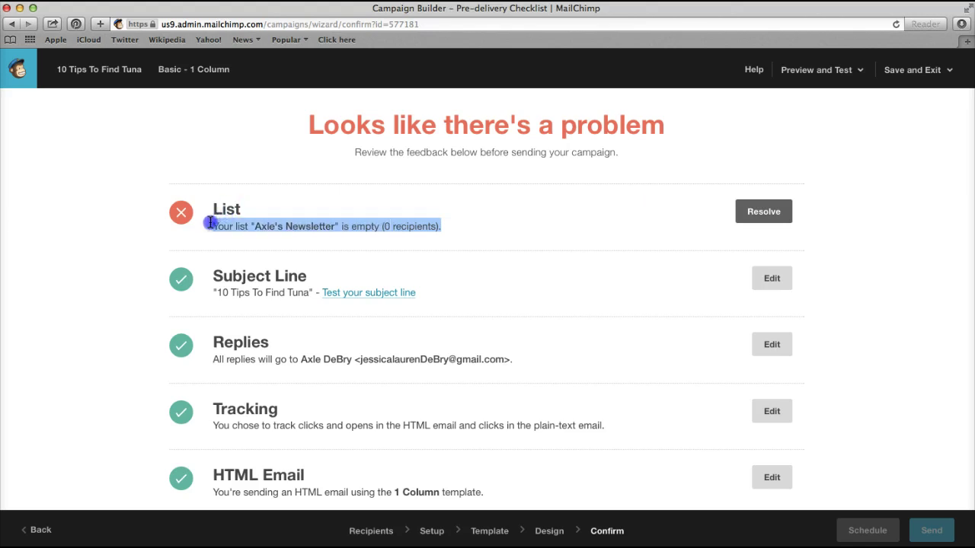
pyautogui.scroll(-5, 326, 171)
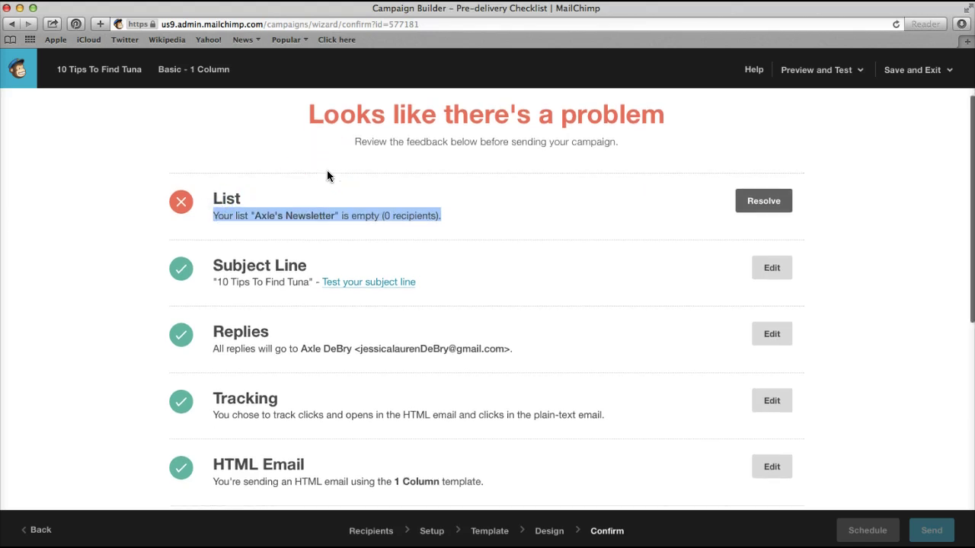
pyautogui.scroll(-3, 327, 176)
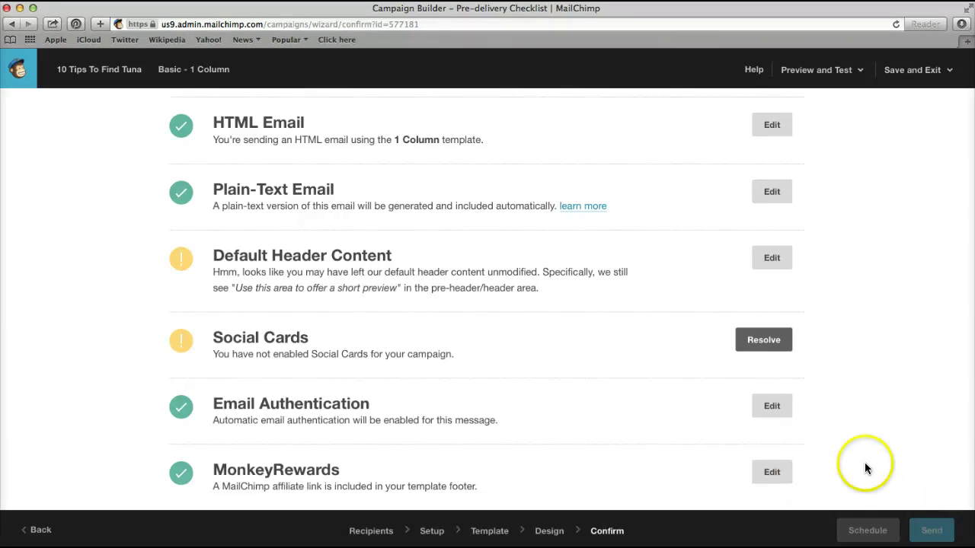
pyautogui.scroll(5, 510, 289)
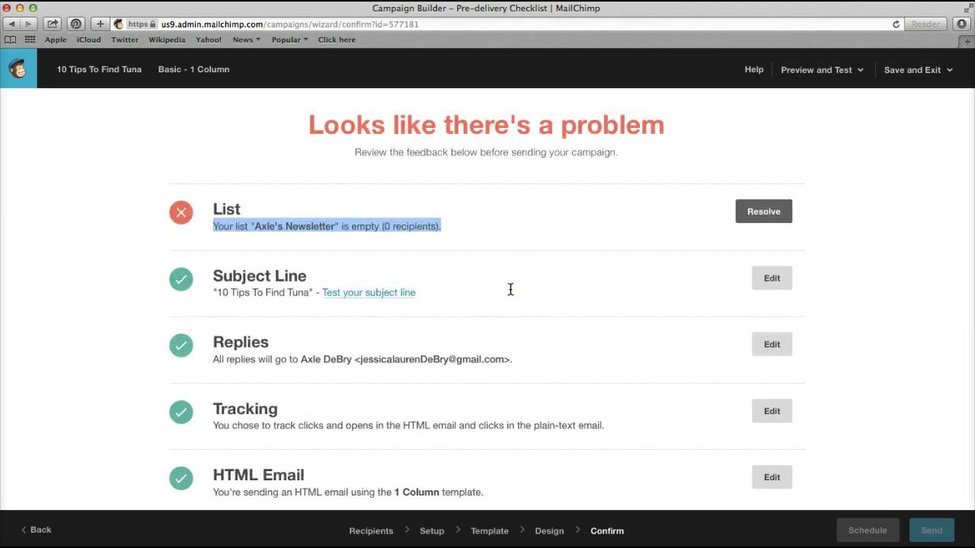